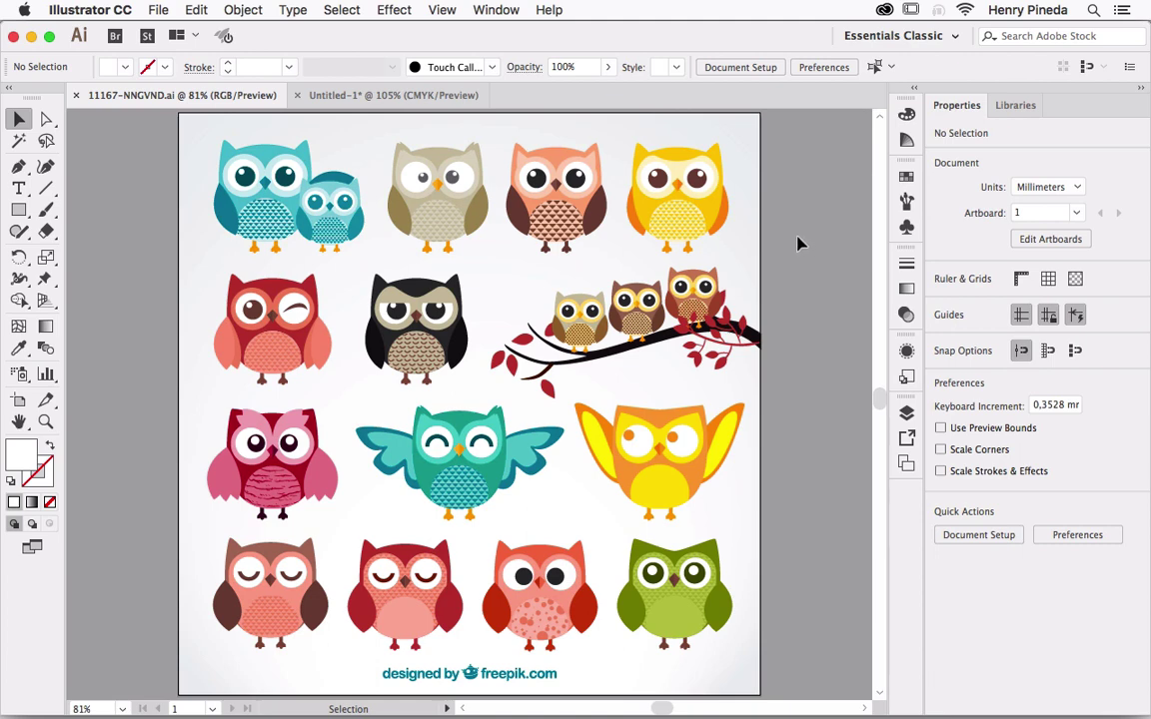
- Copy the coloured owl artwork group from 11167-NNGVND.ai and switch to the blank Untitled-1 document
{"action": "left_click", "coordinate": [304, 199]}
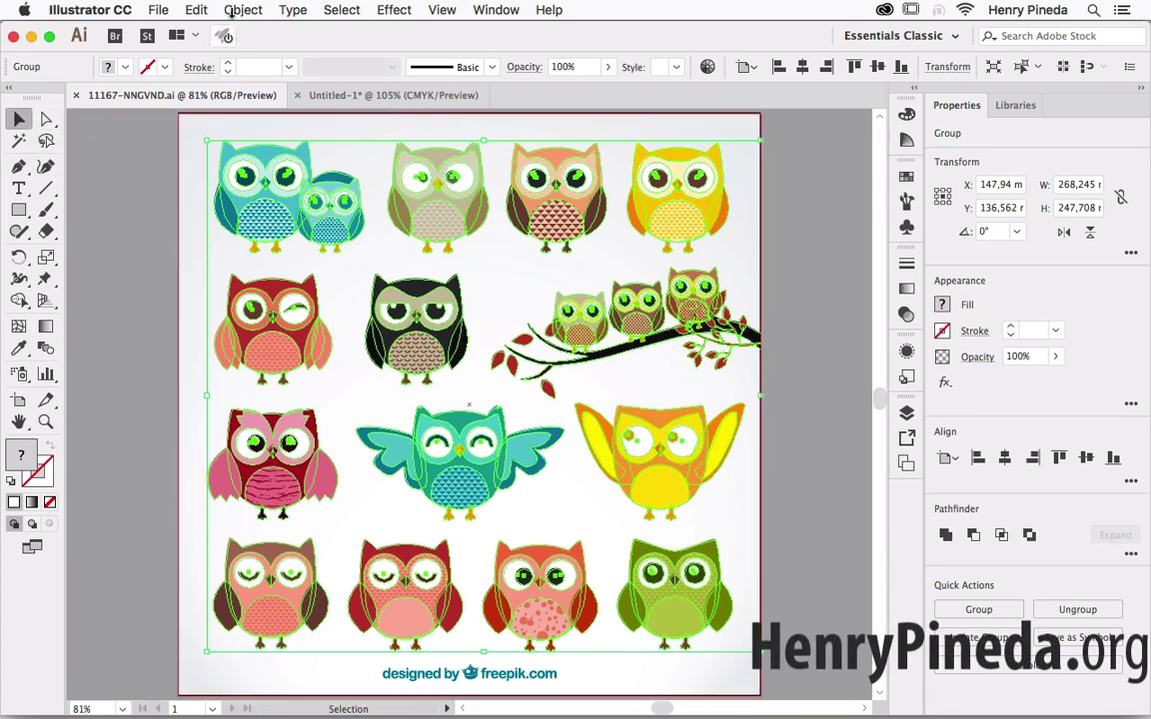
{"action": "left_click", "coordinate": [196, 10]}
{"action": "left_click", "coordinate": [207, 93]}
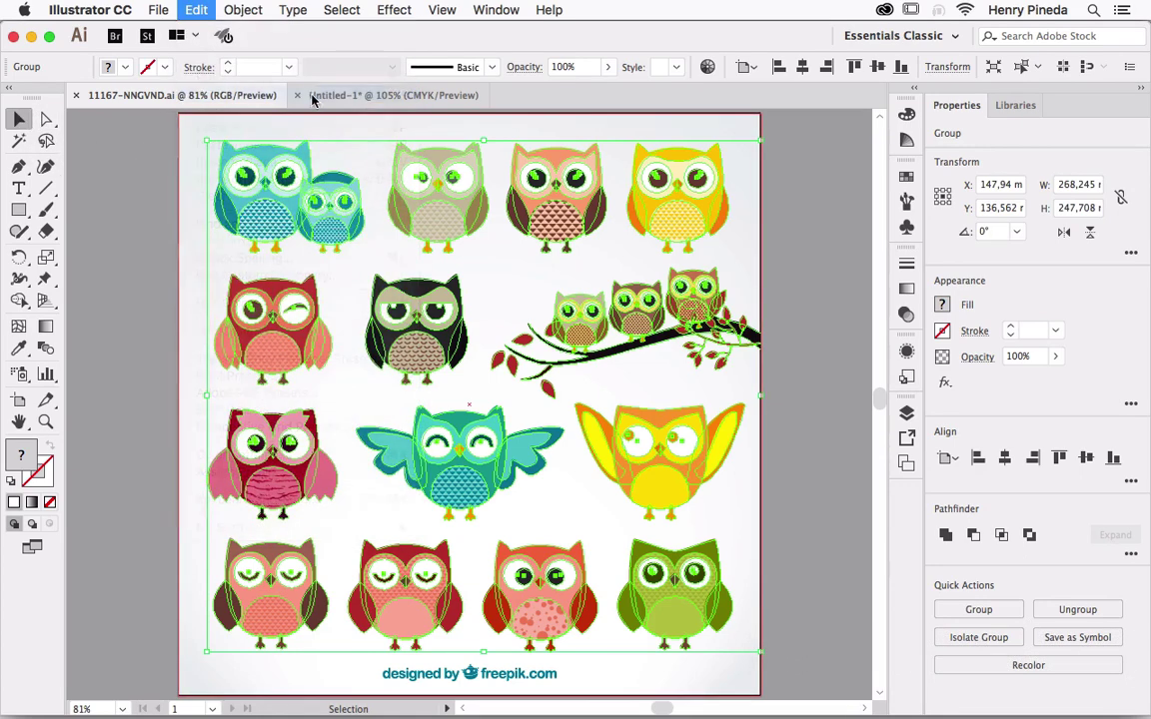
{"action": "left_click", "coordinate": [390, 97]}
- Paste the owl artwork into Untitled-1 and drag it onto the artboard
{"action": "left_click", "coordinate": [158, 10]}
{"action": "mouse_move", "coordinate": [196, 10]}
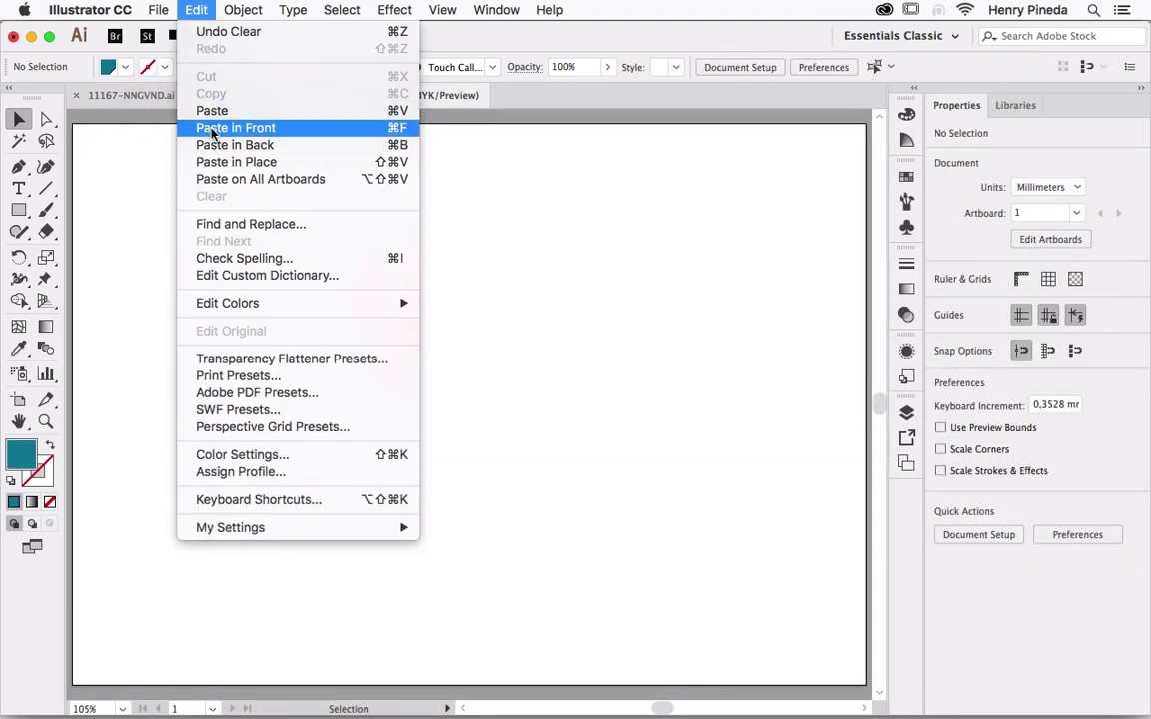
{"action": "left_click", "coordinate": [206, 110]}
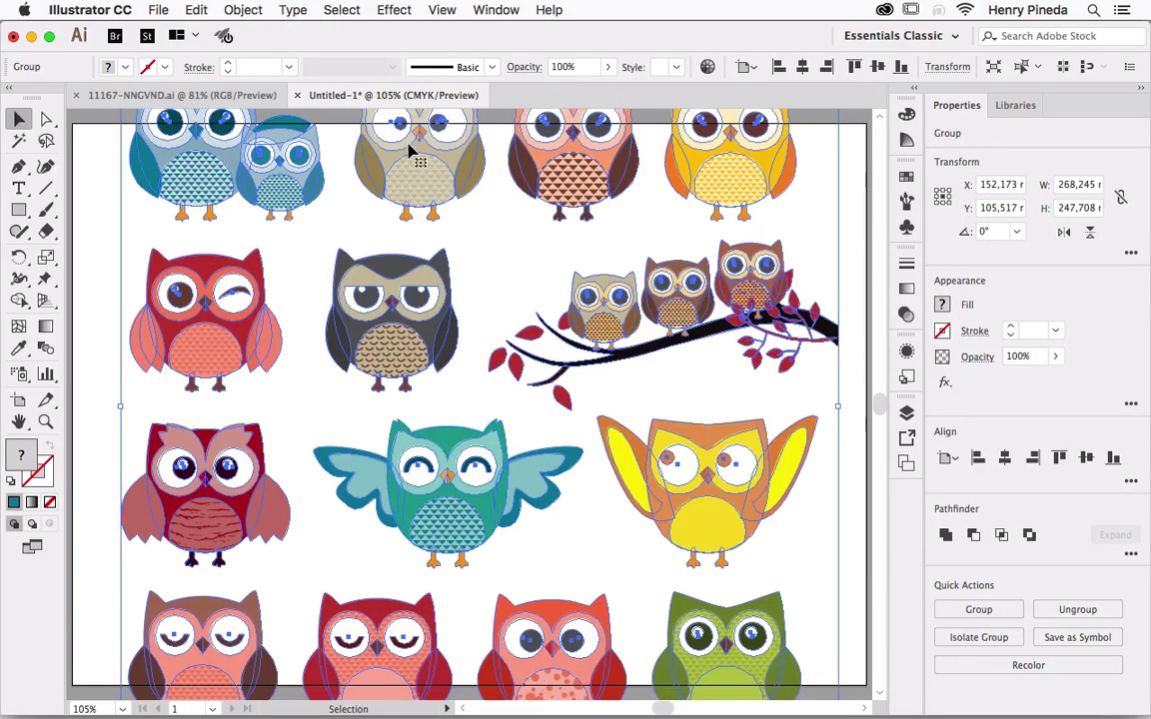
{"action": "left_click_drag", "start_coordinate": [407, 154], "coordinate": [470, 240]}
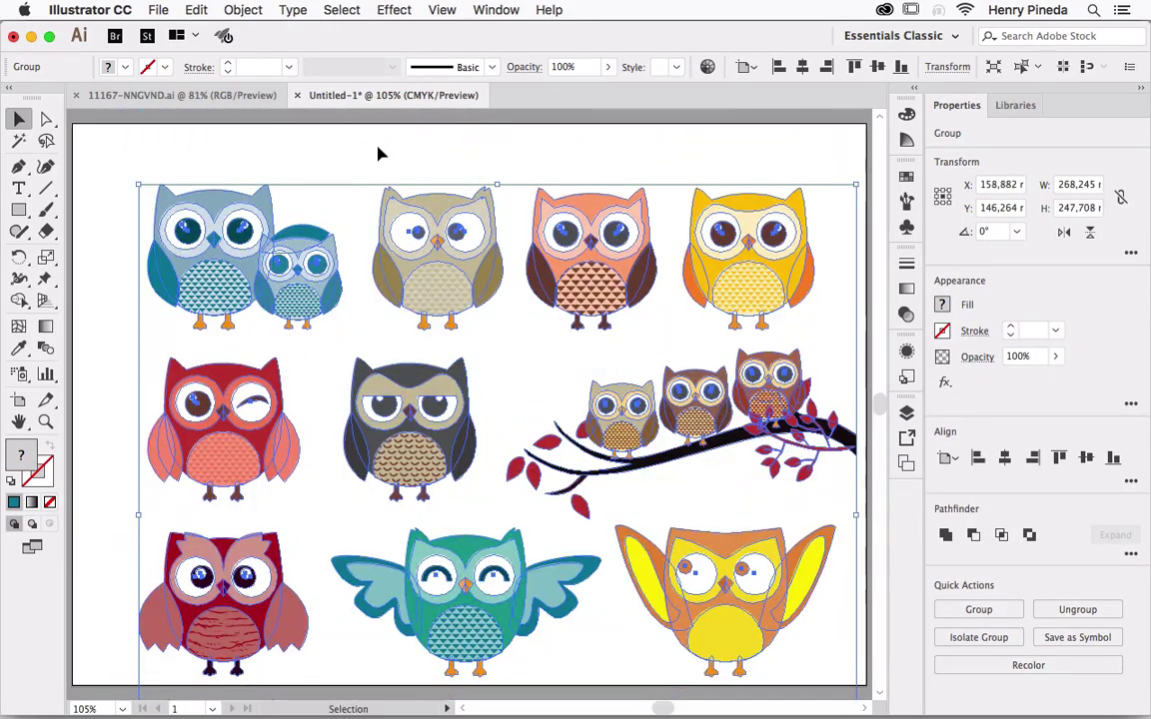
- Ungroup the owl artwork twice into separate owls and deselect everything
{"action": "left_click", "coordinate": [243, 10]}
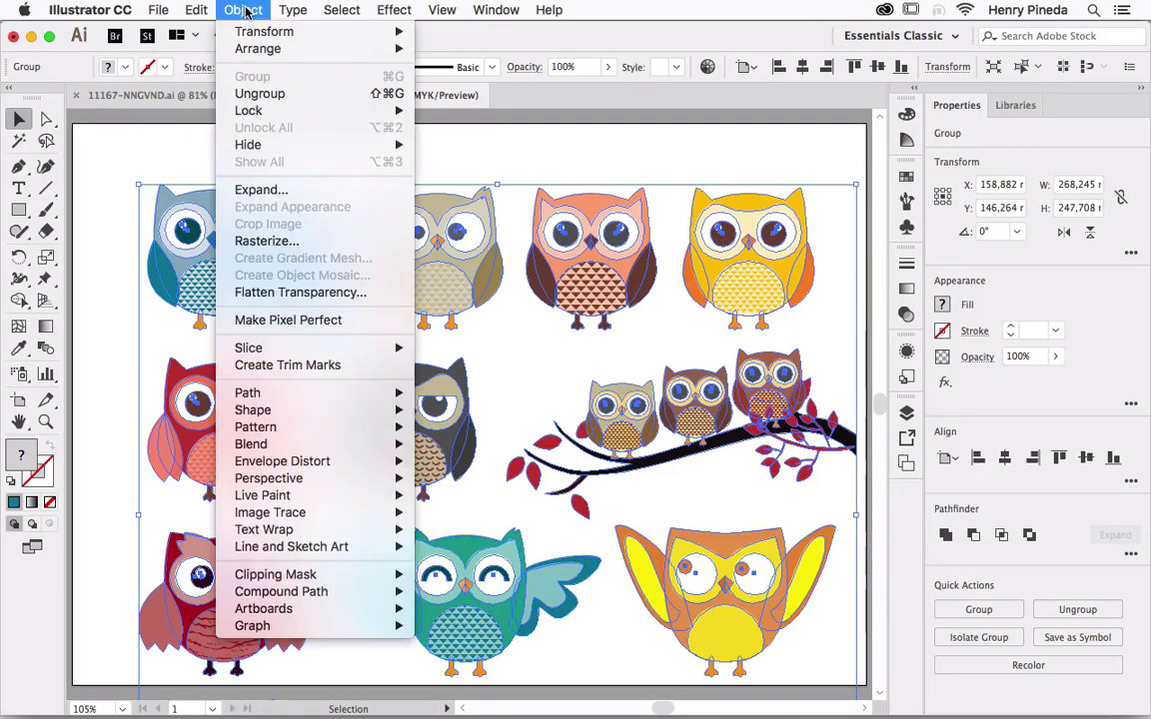
{"action": "left_click", "coordinate": [258, 94]}
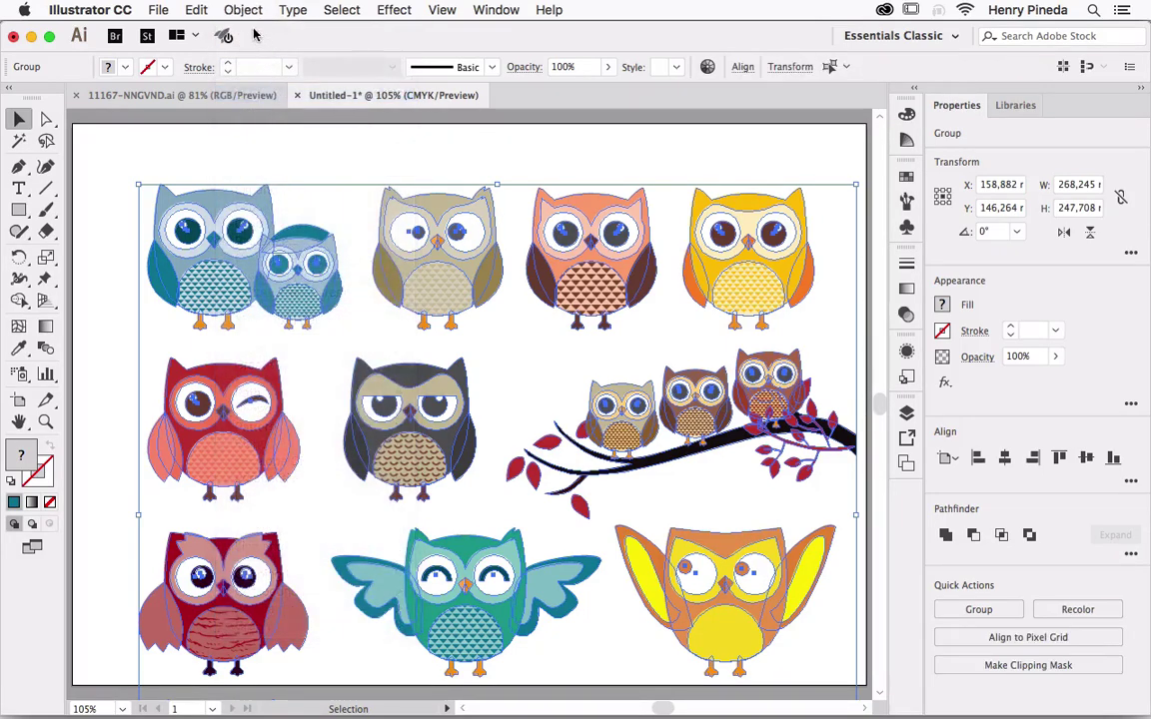
{"action": "left_click", "coordinate": [243, 10]}
{"action": "left_click", "coordinate": [262, 94]}
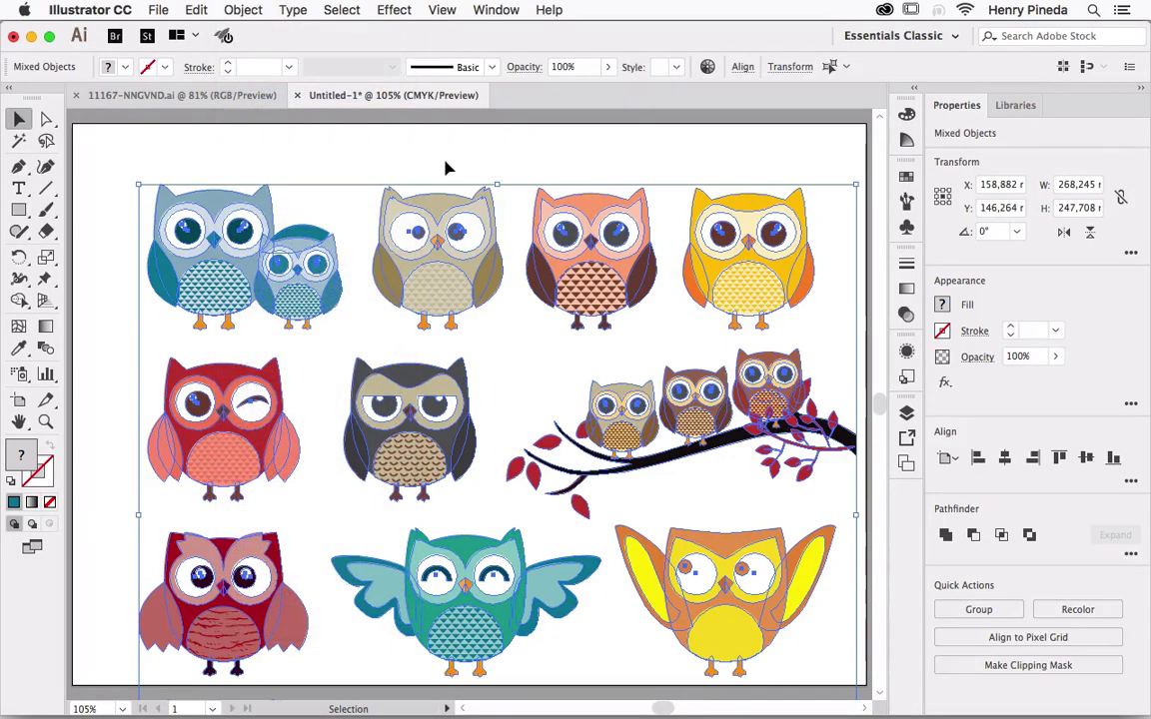
{"action": "left_click", "coordinate": [408, 171]}
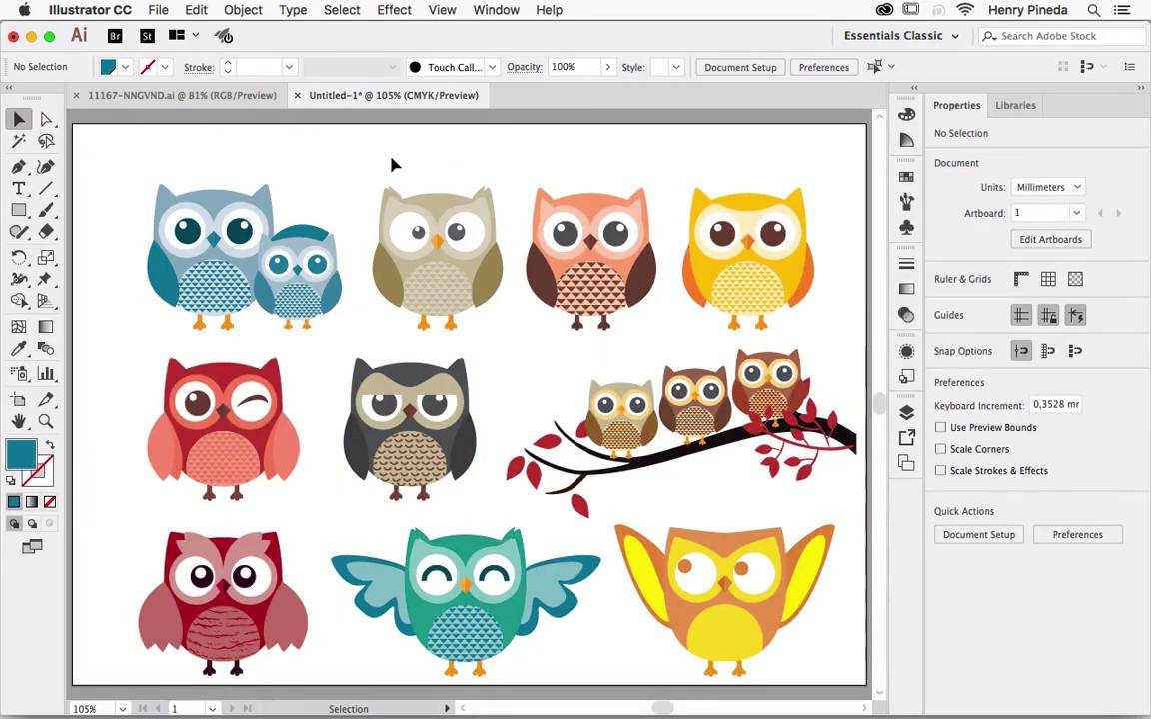
- Delete the branch, stray feet and all owls except the top-left blue pair
{"action": "left_click_drag", "start_coordinate": [397, 173], "coordinate": [832, 632]}
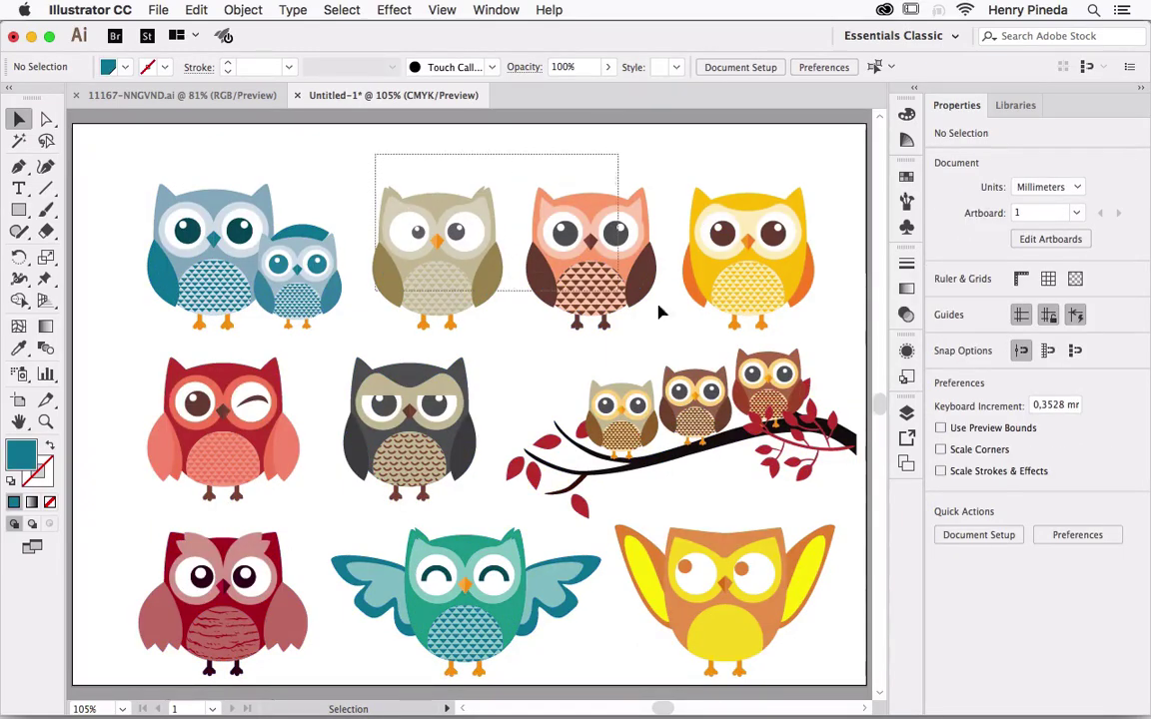
{"action": "key", "text": "Delete"}
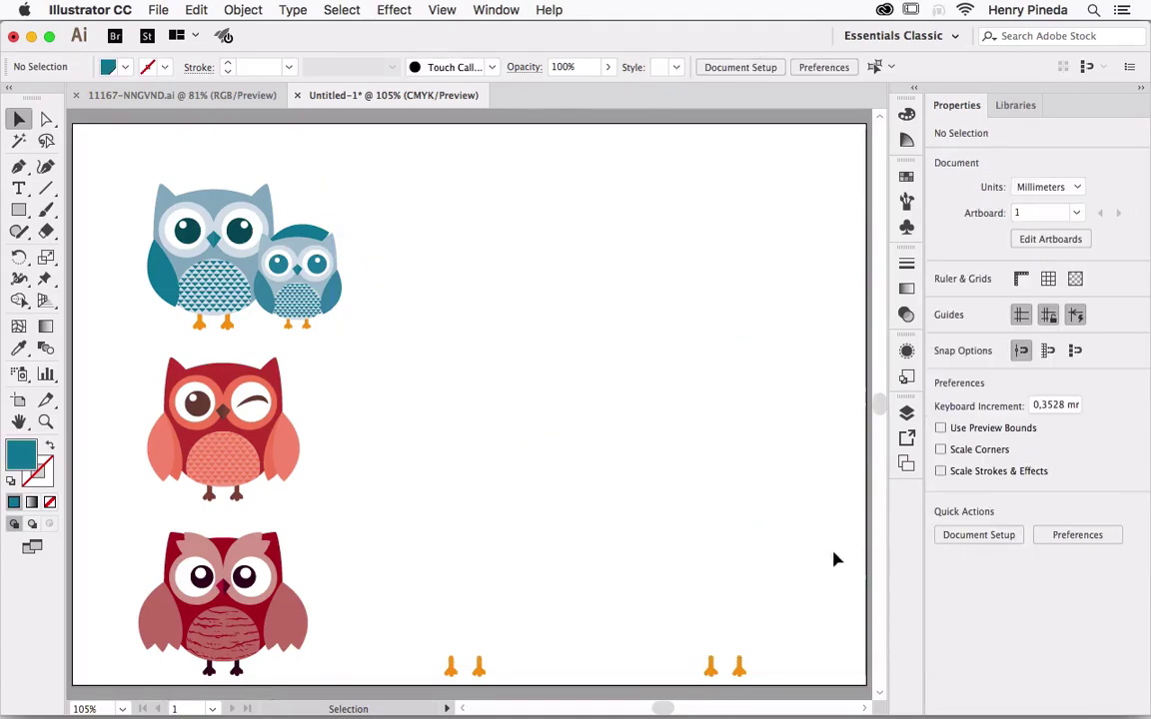
{"action": "left_click_drag", "start_coordinate": [538, 512], "coordinate": [538, 260]}
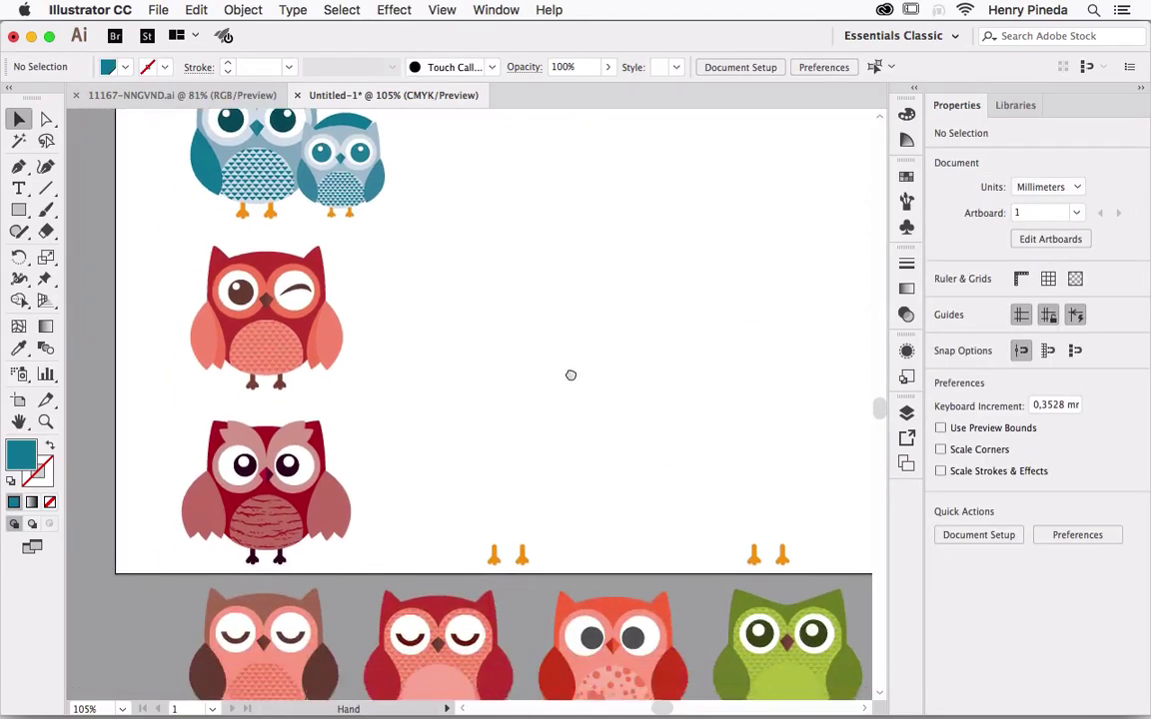
{"action": "left_click_drag", "start_coordinate": [117, 132], "coordinate": [815, 628]}
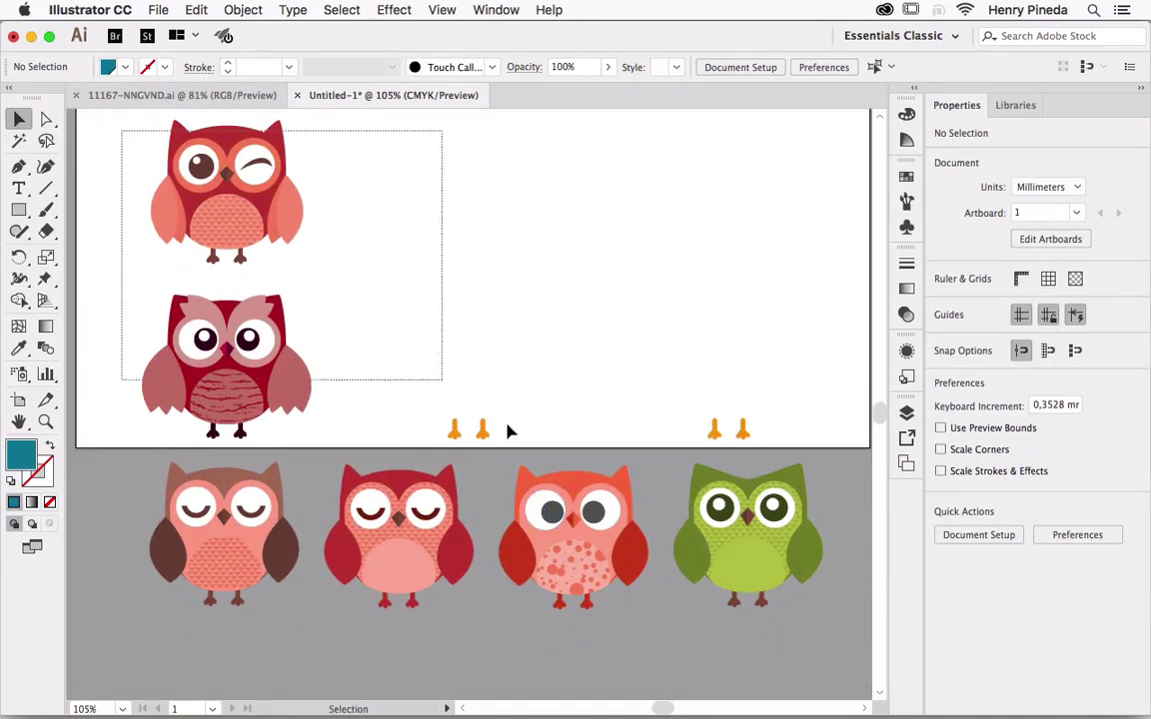
{"action": "key", "text": "Delete"}
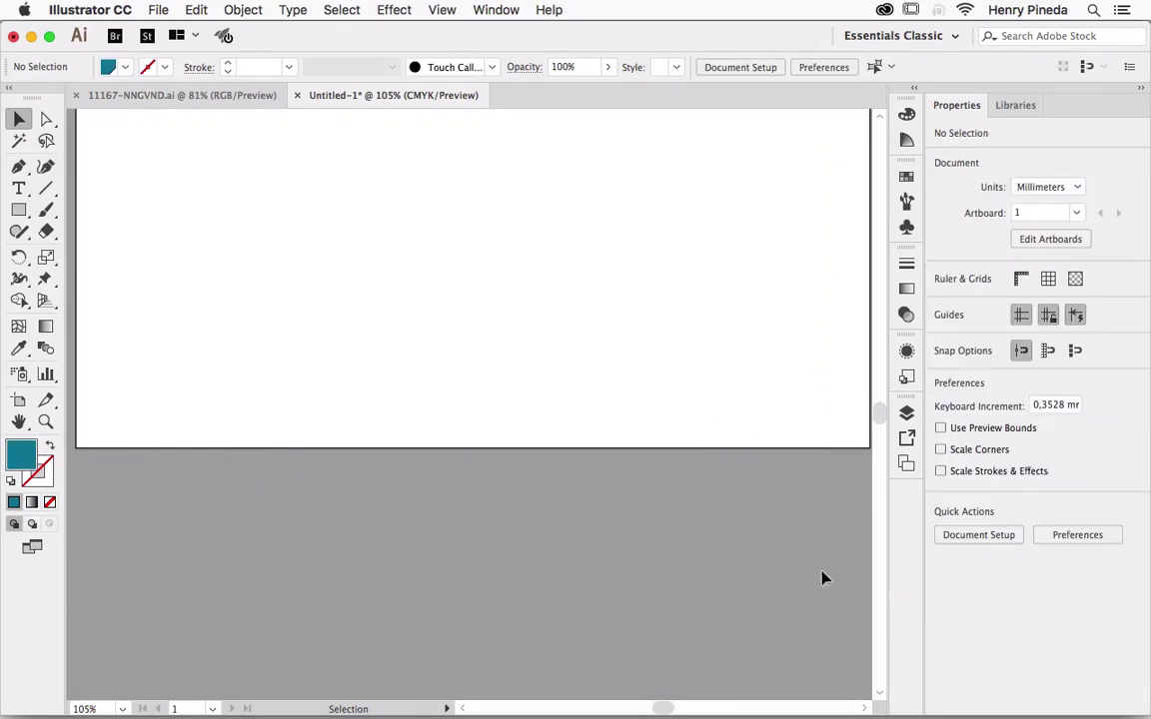
{"action": "left_click_drag", "start_coordinate": [382, 179], "coordinate": [393, 373]}
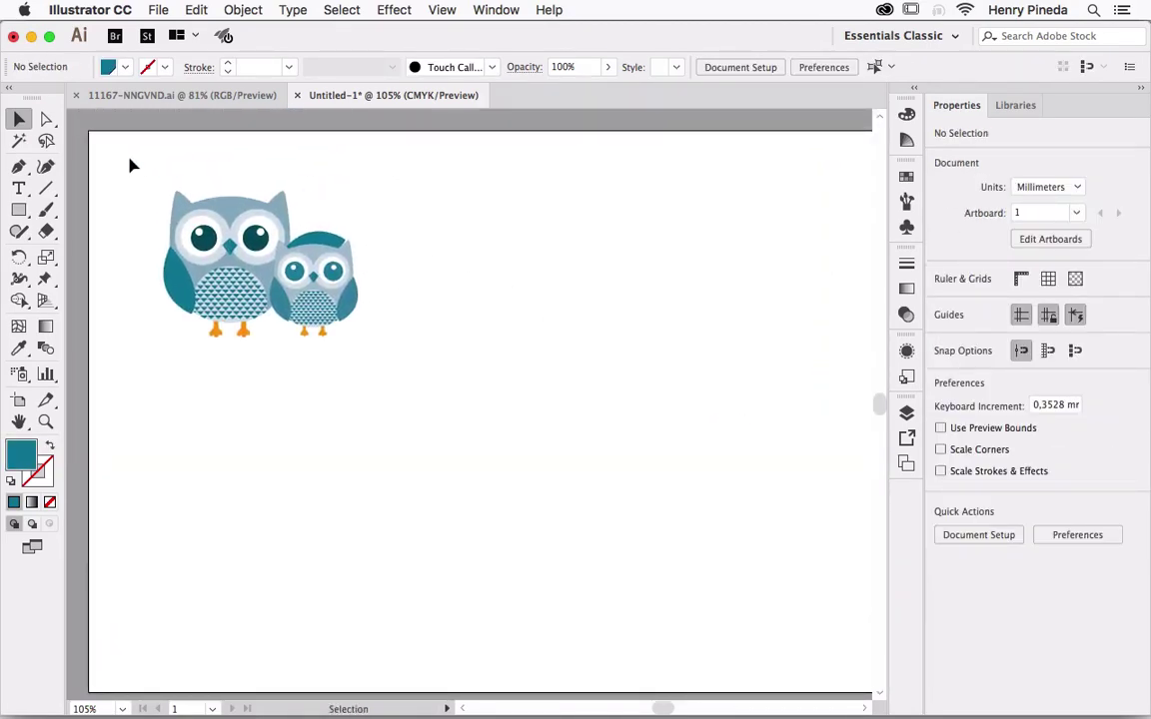
- Scale the blue owl pair to fill the artboard and place a copy beside its right edge
{"action": "left_click_drag", "start_coordinate": [128, 165], "coordinate": [754, 632]}
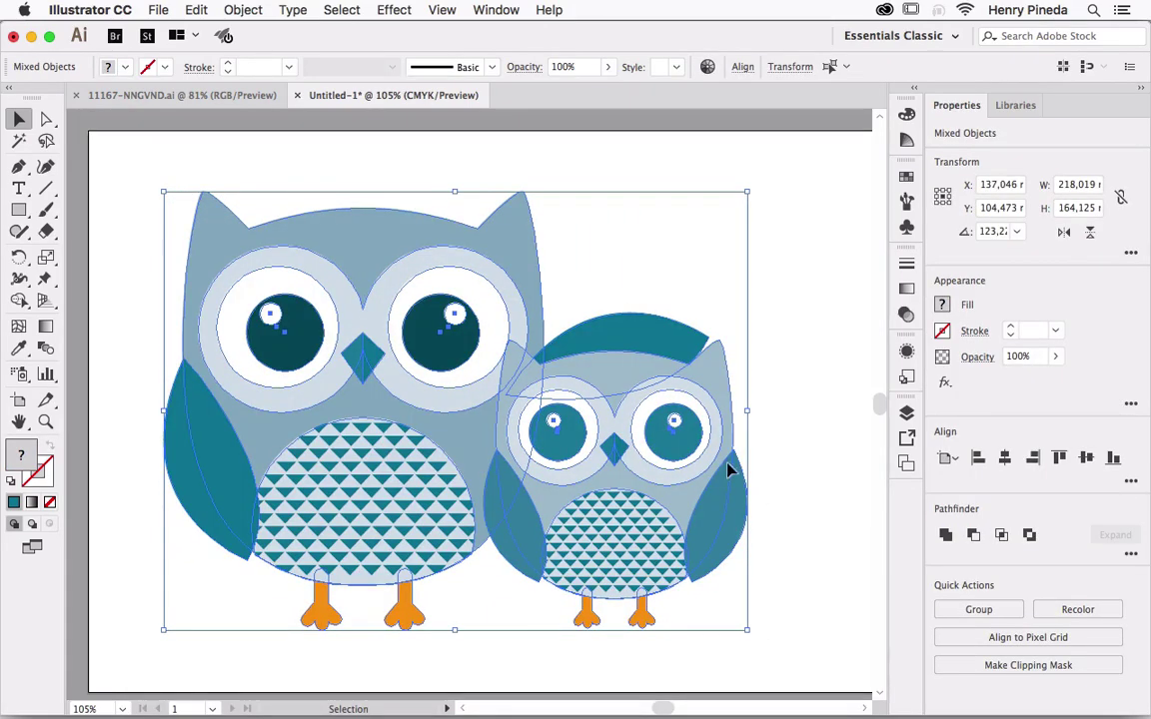
{"action": "left_click", "coordinate": [1143, 89]}
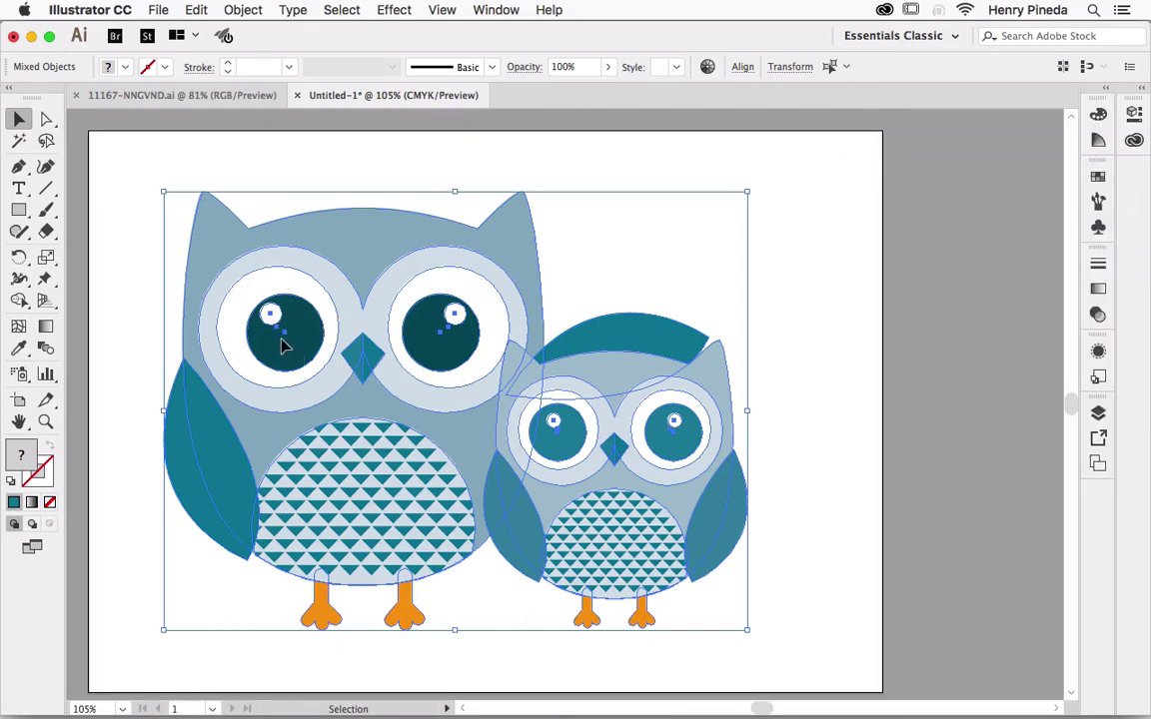
{"action": "left_click_drag", "start_coordinate": [283, 345], "coordinate": [957, 382]}
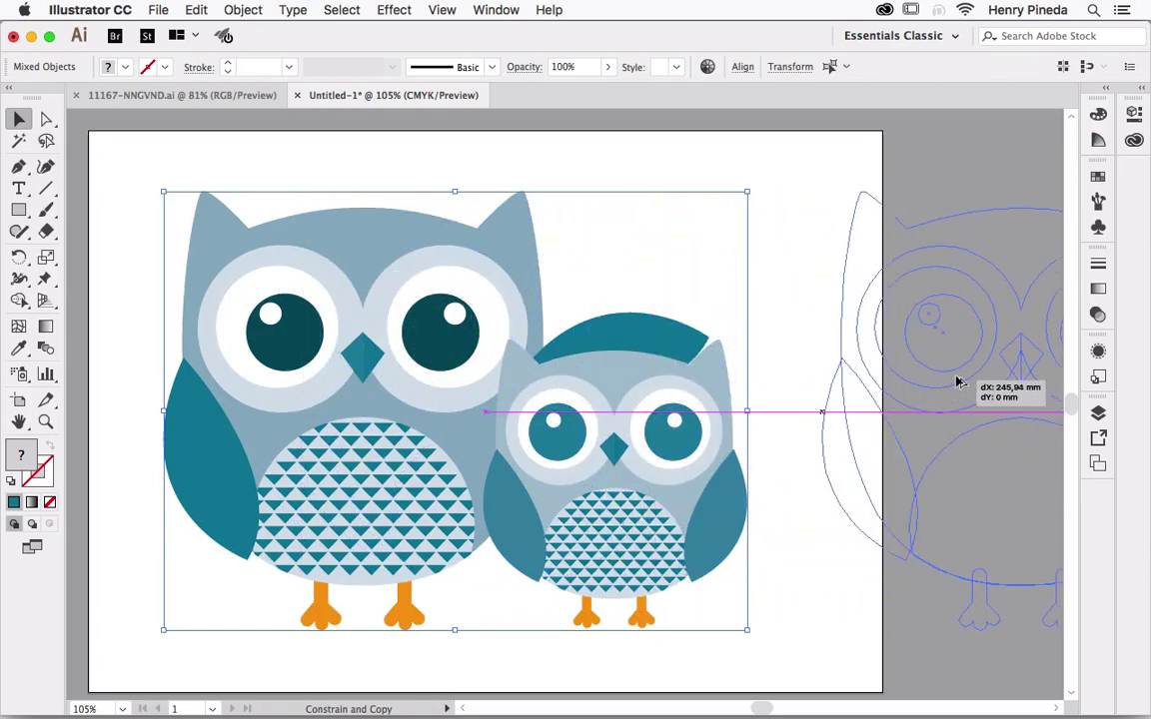
{"action": "left_click_drag", "start_coordinate": [957, 381], "coordinate": [1014, 380]}
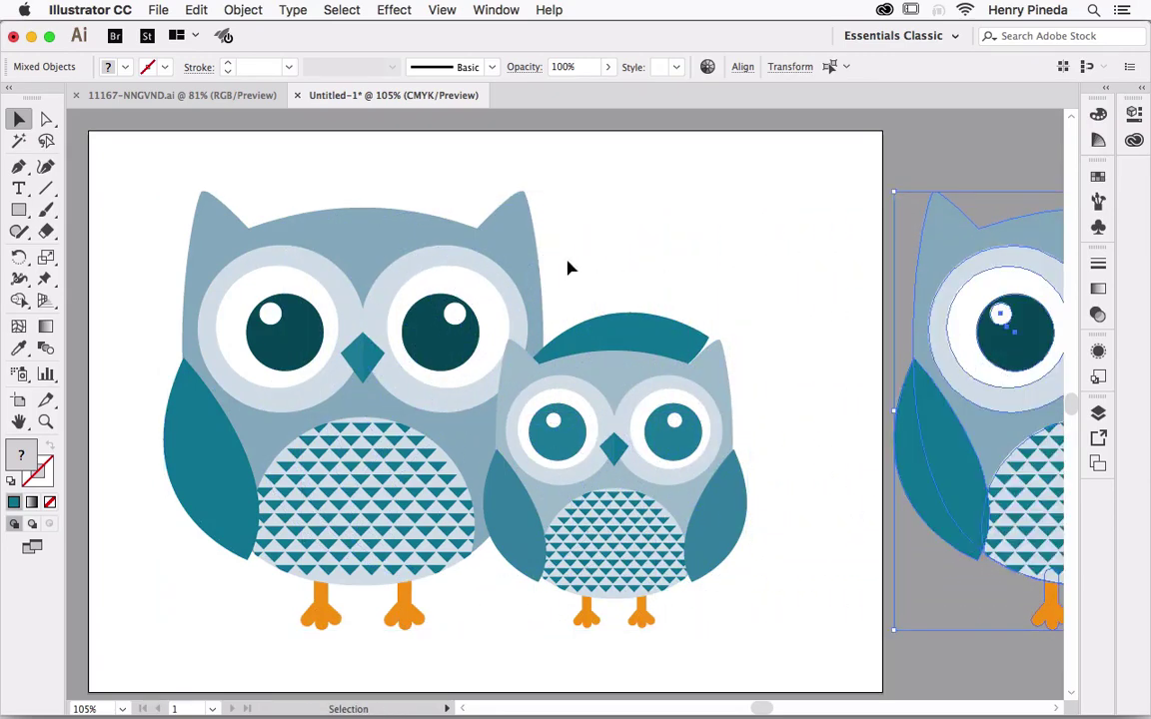
{"action": "left_click", "coordinate": [543, 243]}
- Ungroup the big owl and delete its triangle-patterned belly
{"action": "left_click", "coordinate": [405, 332]}
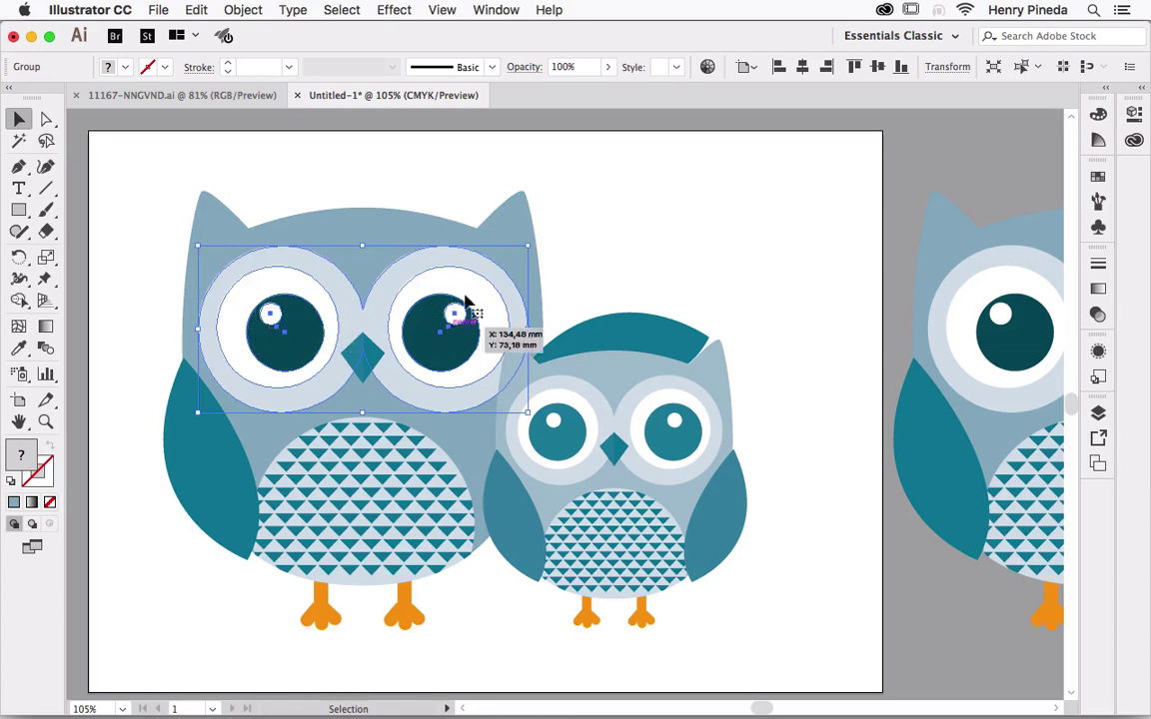
{"action": "left_click", "coordinate": [244, 14]}
{"action": "left_click", "coordinate": [270, 90]}
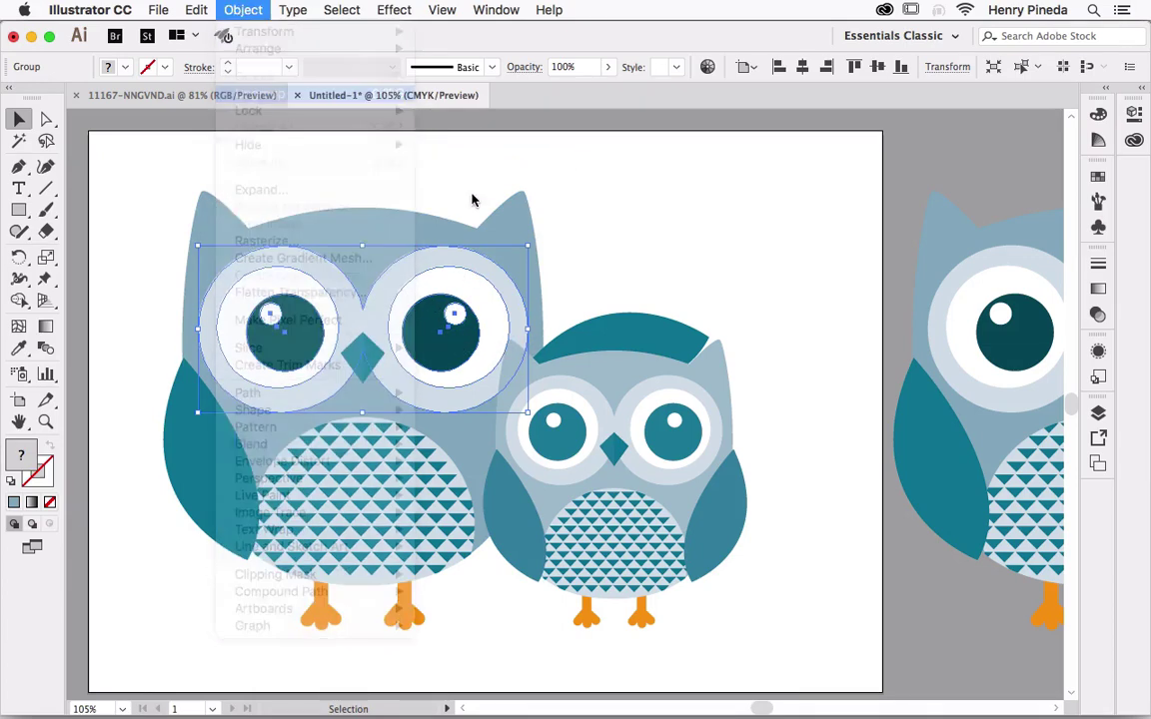
{"action": "left_click", "coordinate": [660, 240]}
{"action": "left_click", "coordinate": [390, 478]}
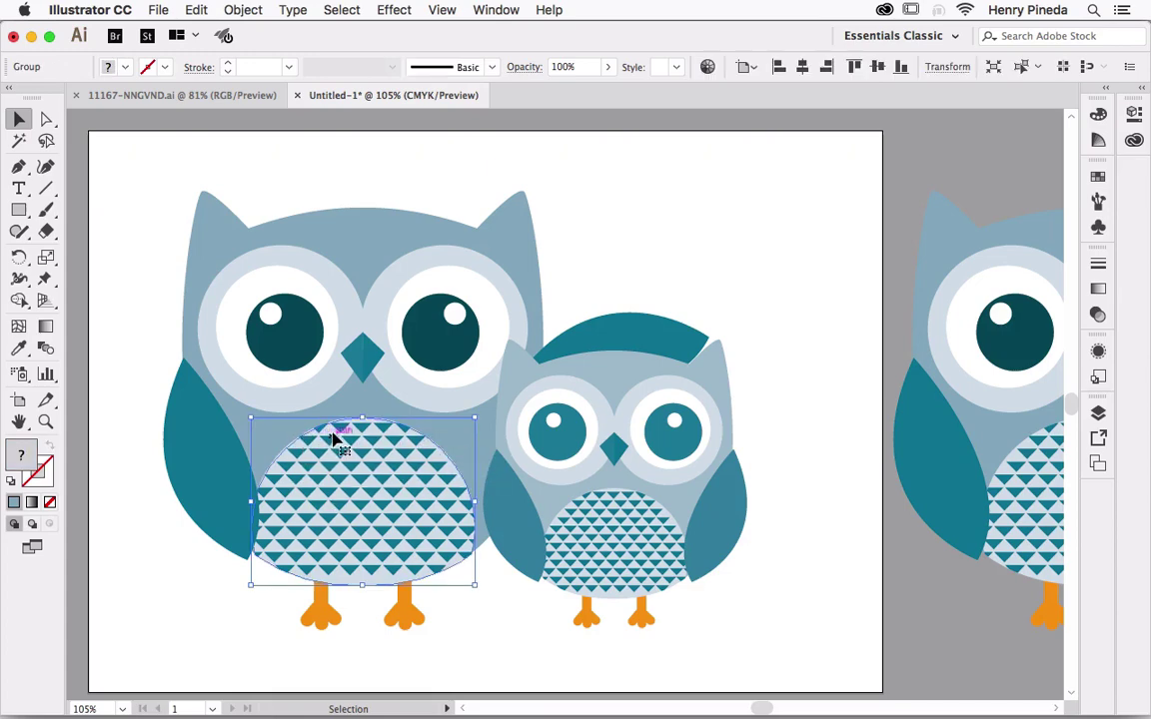
{"action": "left_click_drag", "start_coordinate": [310, 454], "coordinate": [325, 505]}
{"action": "key", "text": "Delete"}
- Ungroup the small owl, delete its patterned belly, and select all pieces of both owls
{"action": "left_click", "coordinate": [580, 549]}
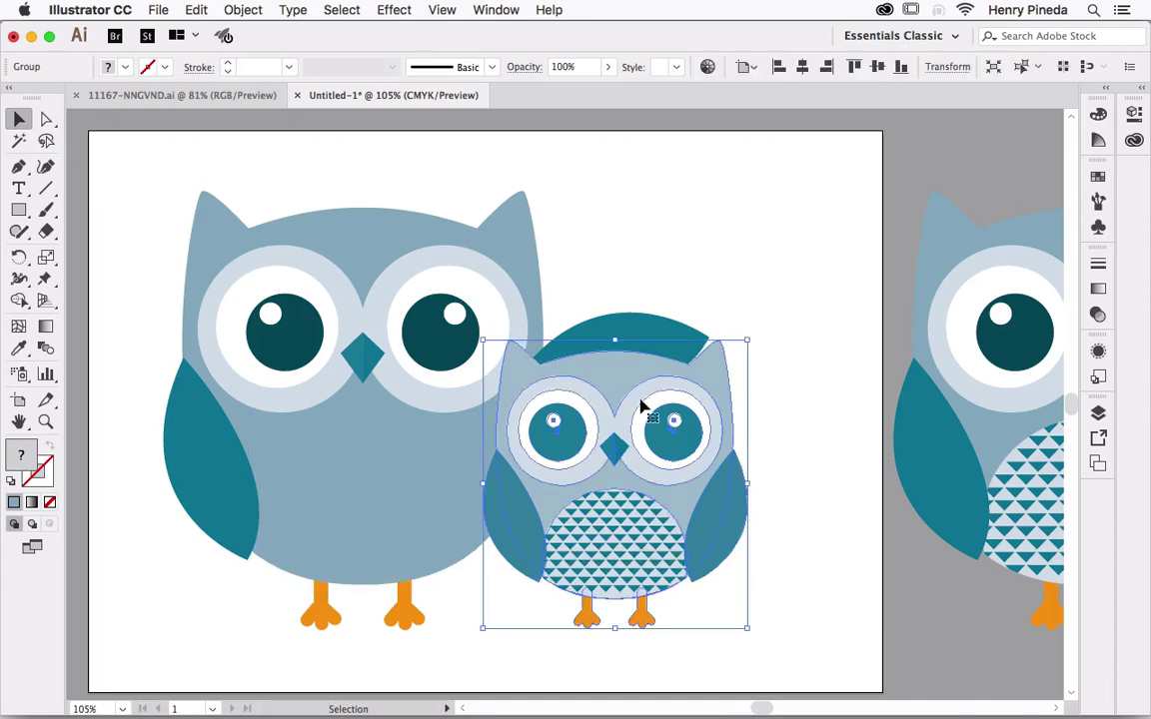
{"action": "left_click", "coordinate": [243, 10]}
{"action": "left_click", "coordinate": [319, 93]}
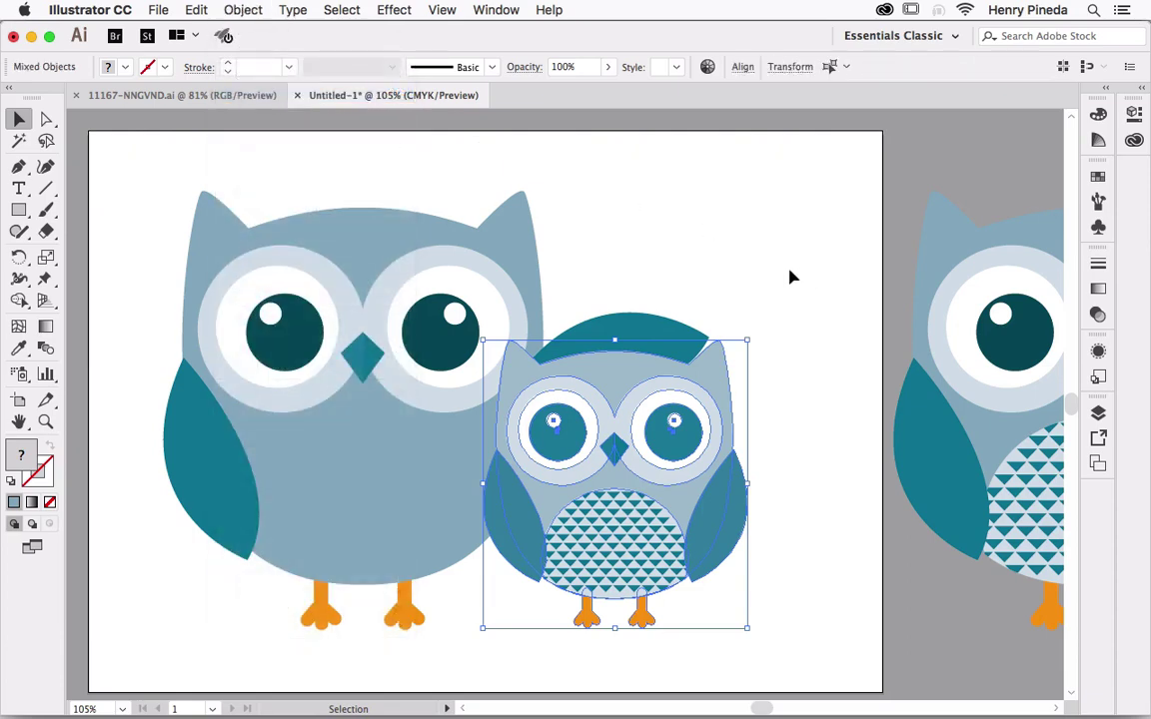
{"action": "left_click", "coordinate": [793, 275]}
{"action": "left_click", "coordinate": [647, 550]}
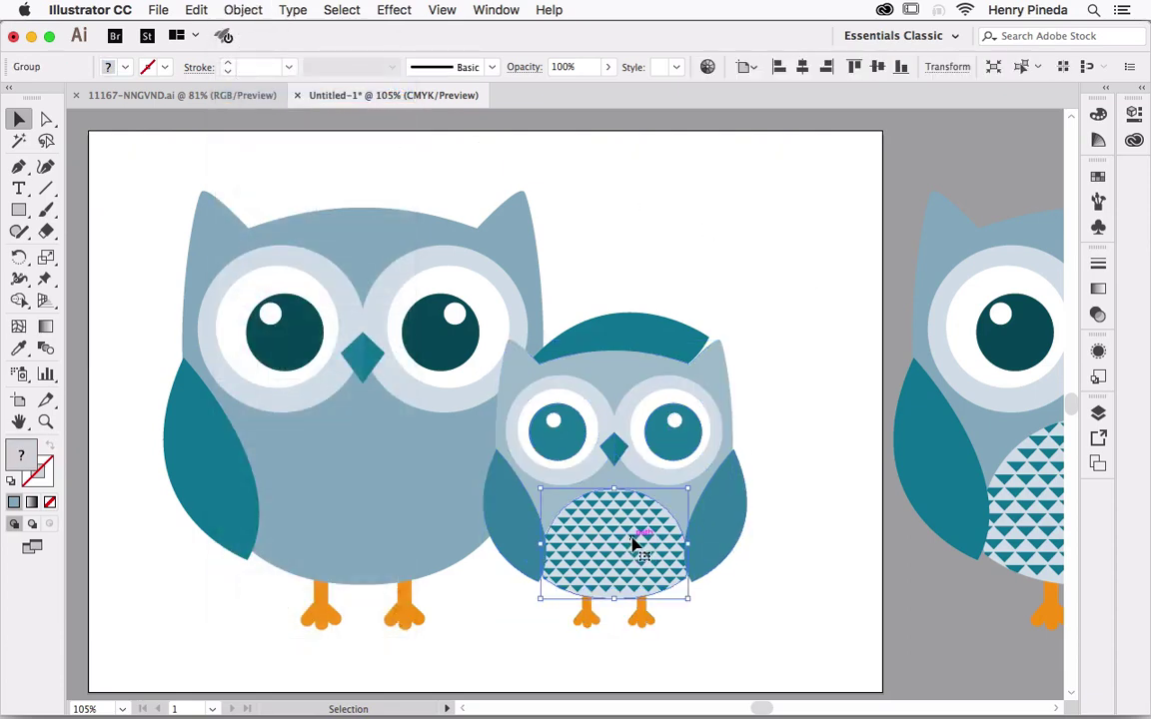
{"action": "key", "text": "Delete"}
{"action": "left_click_drag", "start_coordinate": [128, 157], "coordinate": [770, 615]}
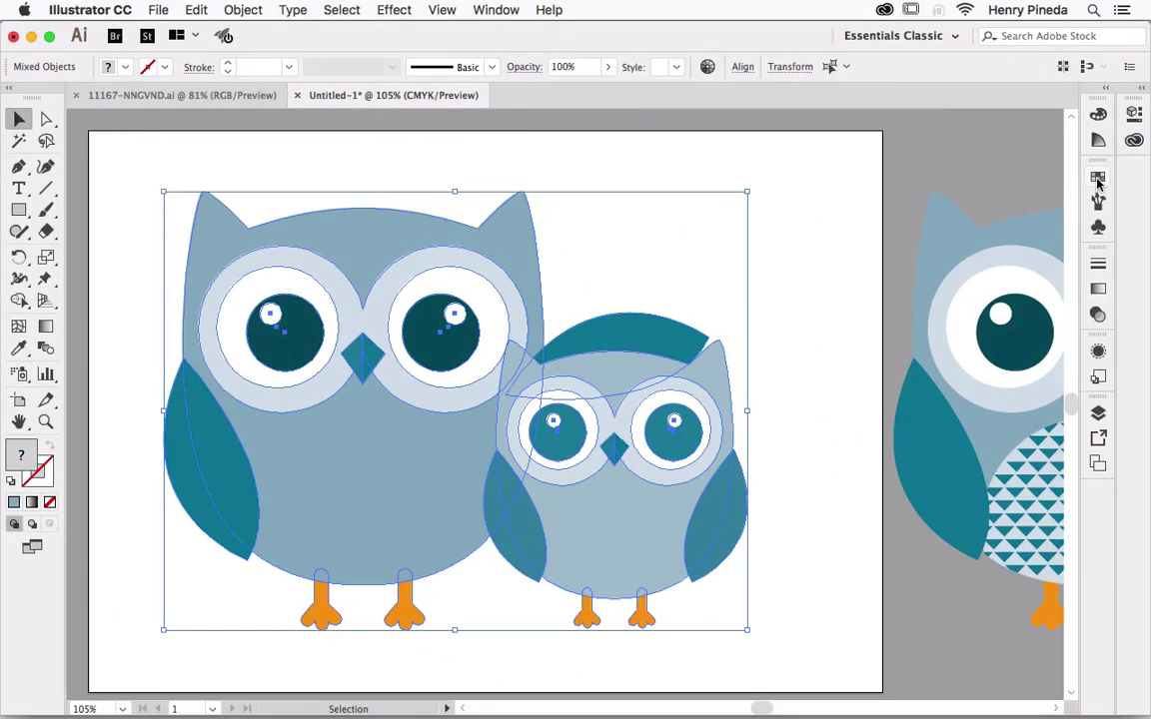
- Fill every selected owl piece with the black swatch from the Swatches panel
{"action": "left_click", "coordinate": [1098, 179]}
{"action": "left_click", "coordinate": [912, 226]}
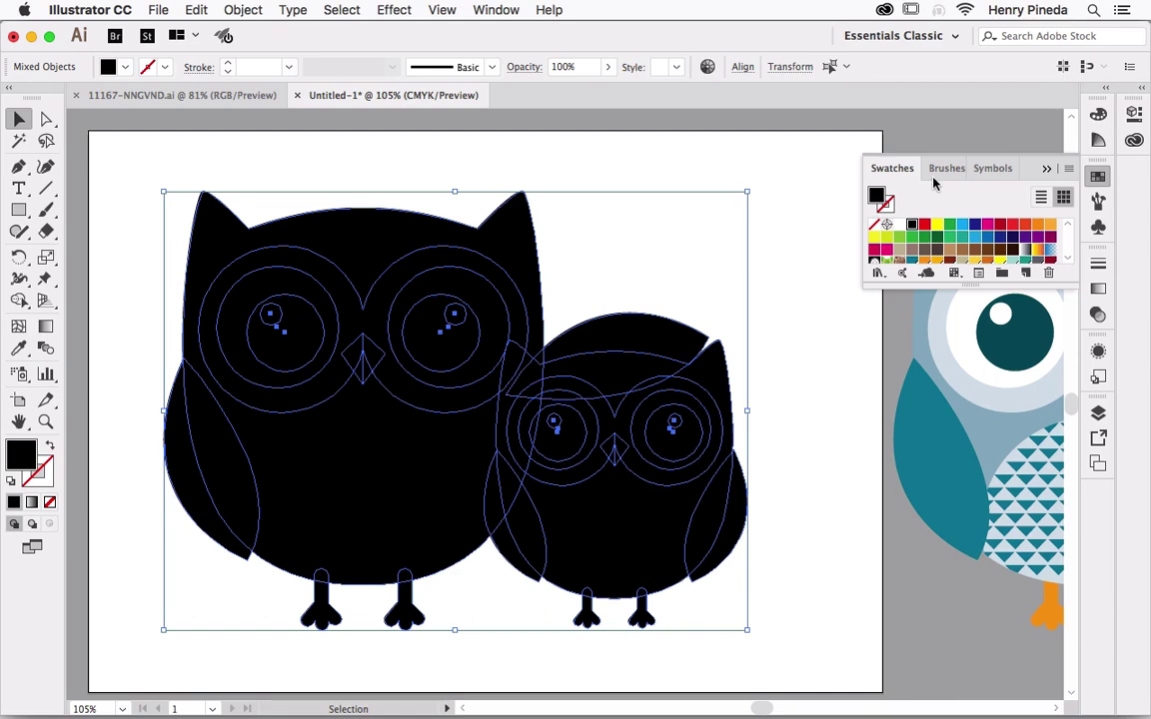
{"action": "left_click", "coordinate": [1046, 170]}
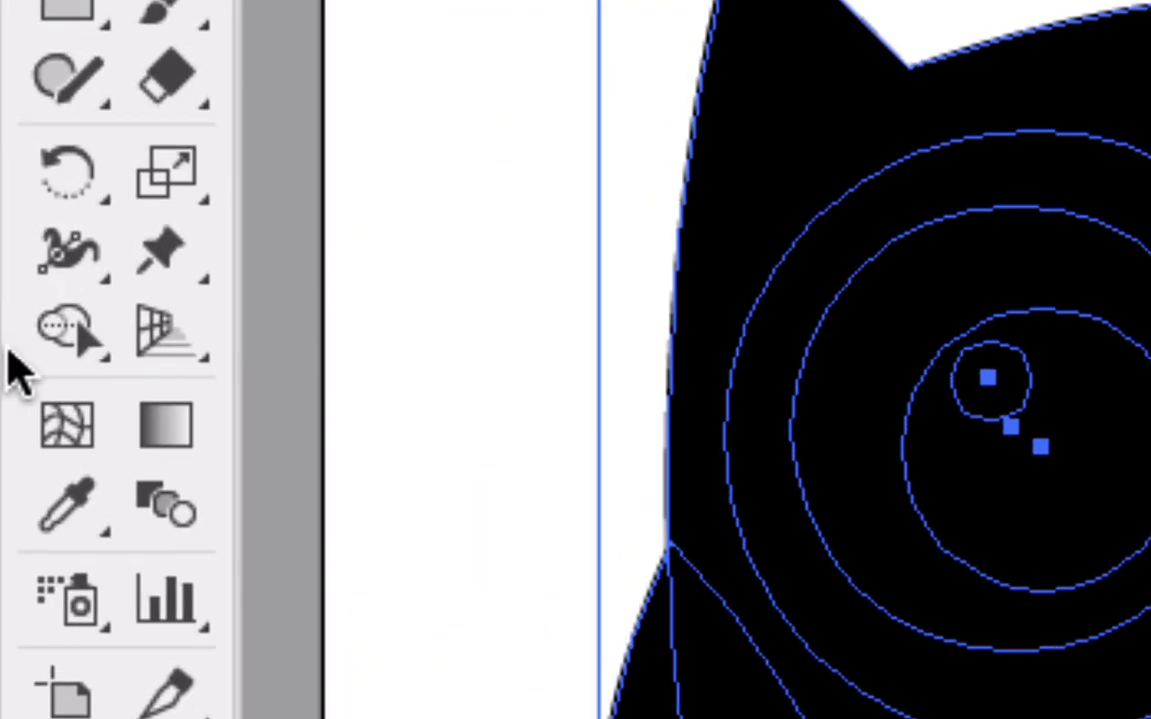
- With the Shape Builder tool, merge the big owl's outer eye rings and inner circle into its body
{"action": "left_click", "coordinate": [19, 299]}
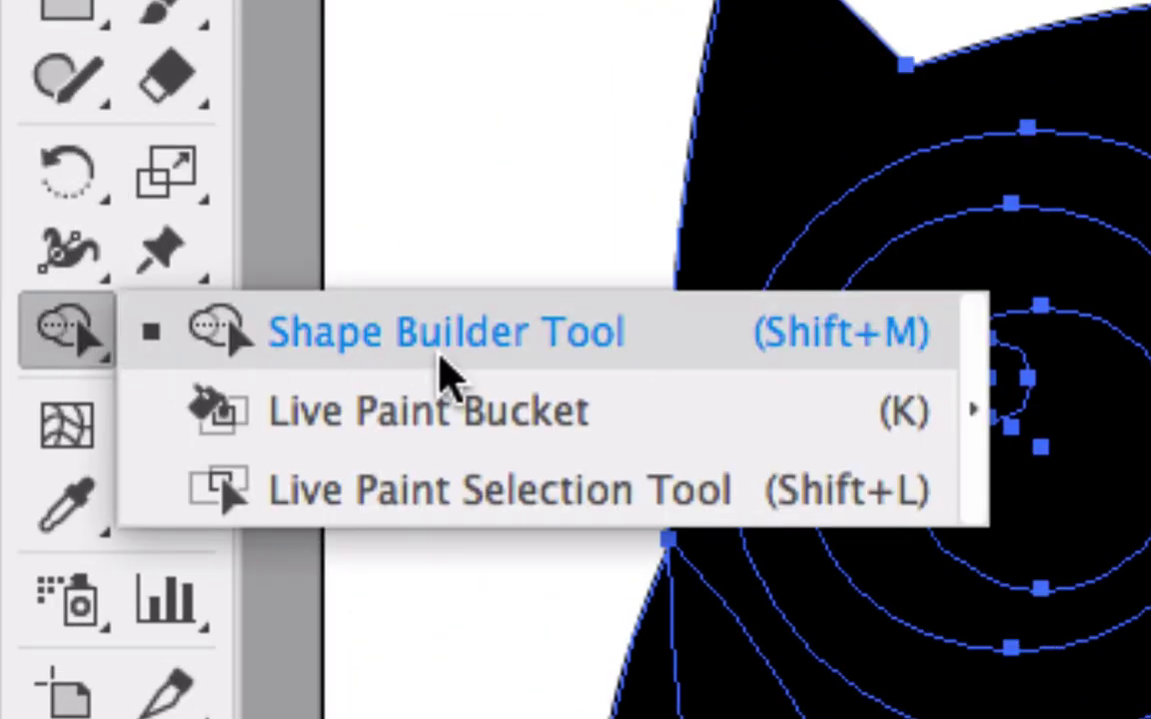
{"action": "left_click", "coordinate": [439, 357]}
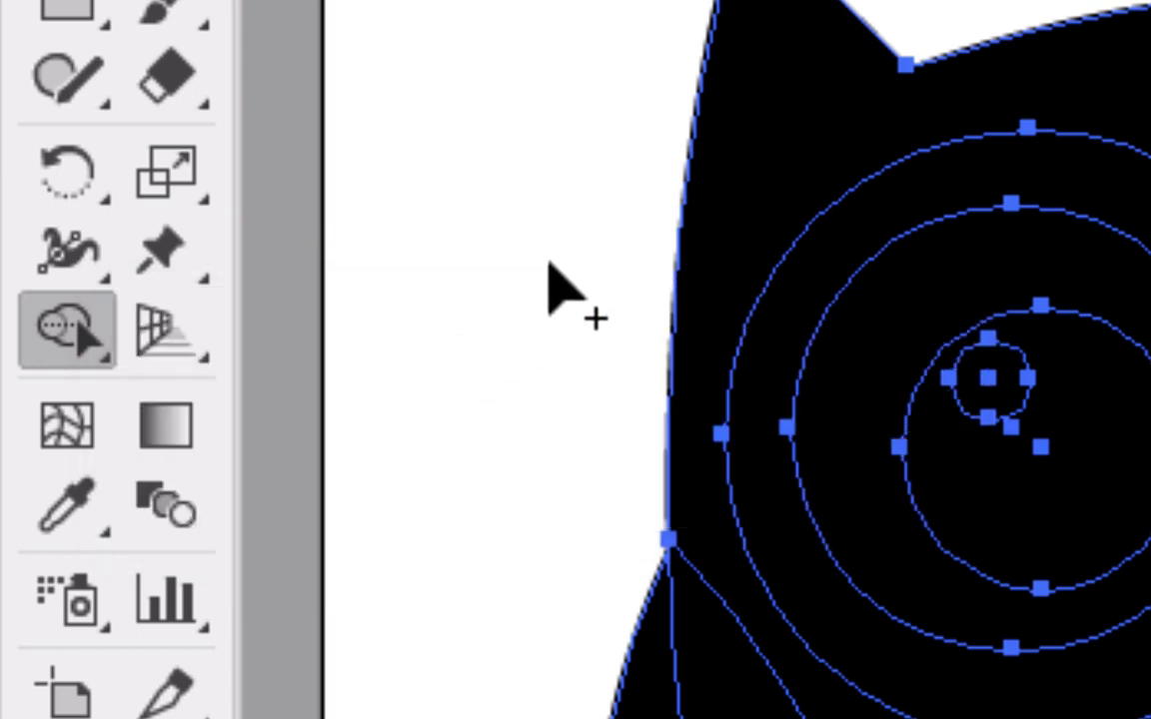
{"action": "left_click_drag", "start_coordinate": [591, 262], "coordinate": [440, 222]}
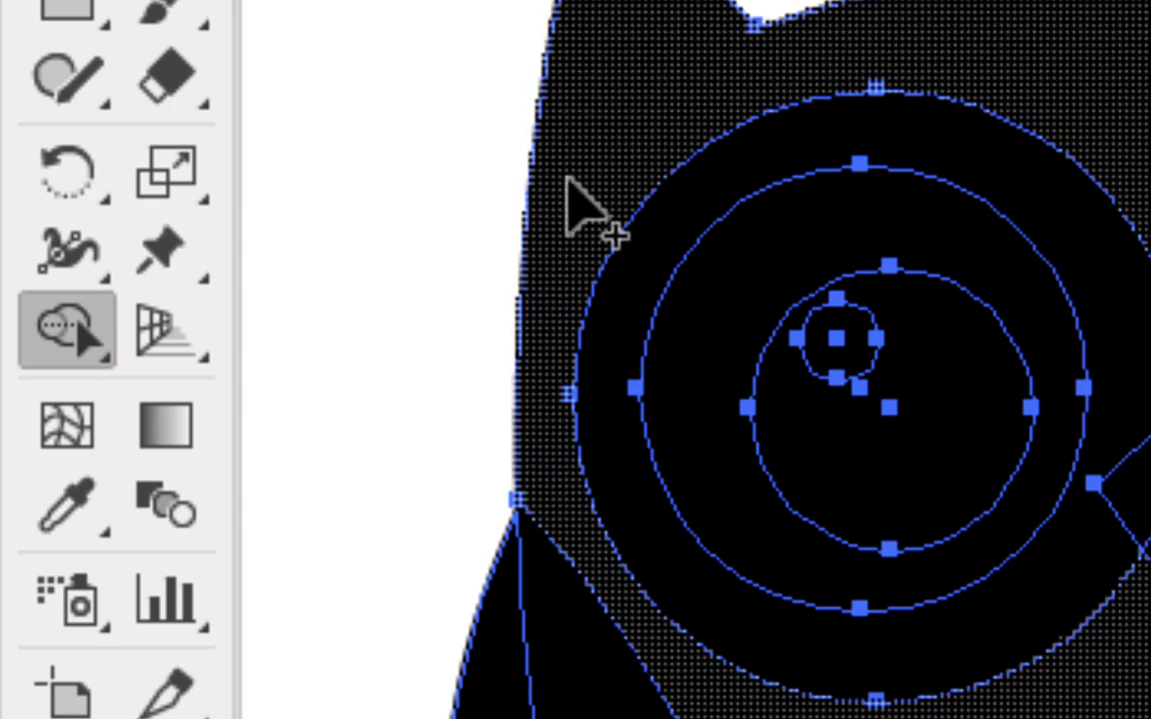
{"action": "left_click_drag", "start_coordinate": [591, 176], "coordinate": [822, 265]}
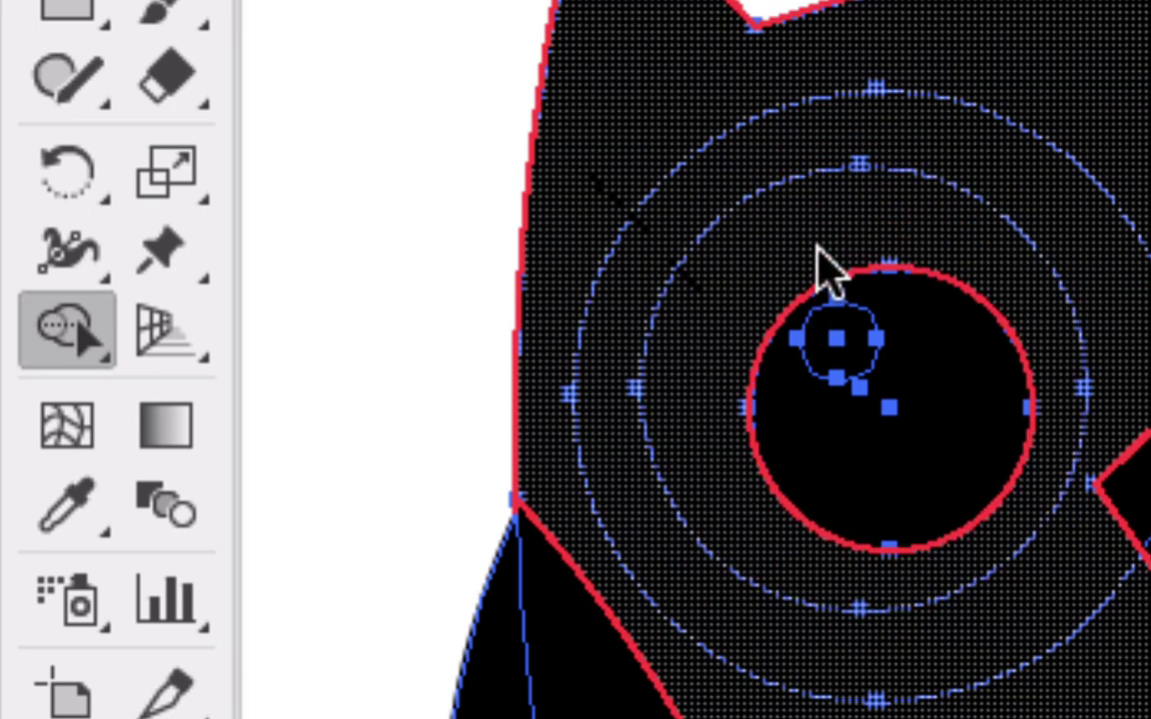
{"action": "left_click_drag", "start_coordinate": [760, 207], "coordinate": [867, 365]}
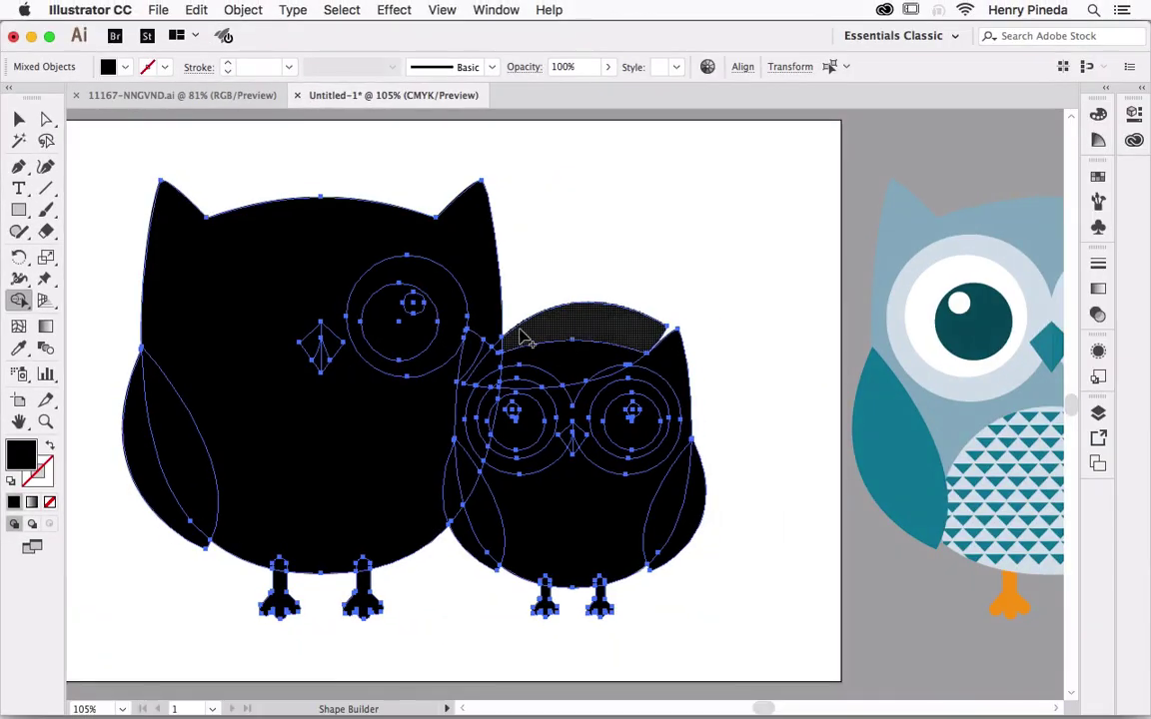
- Merge both owls' eyes, beak, nose, wings, neck gap and head notch into one body
{"action": "left_click_drag", "start_coordinate": [322, 372], "coordinate": [436, 290]}
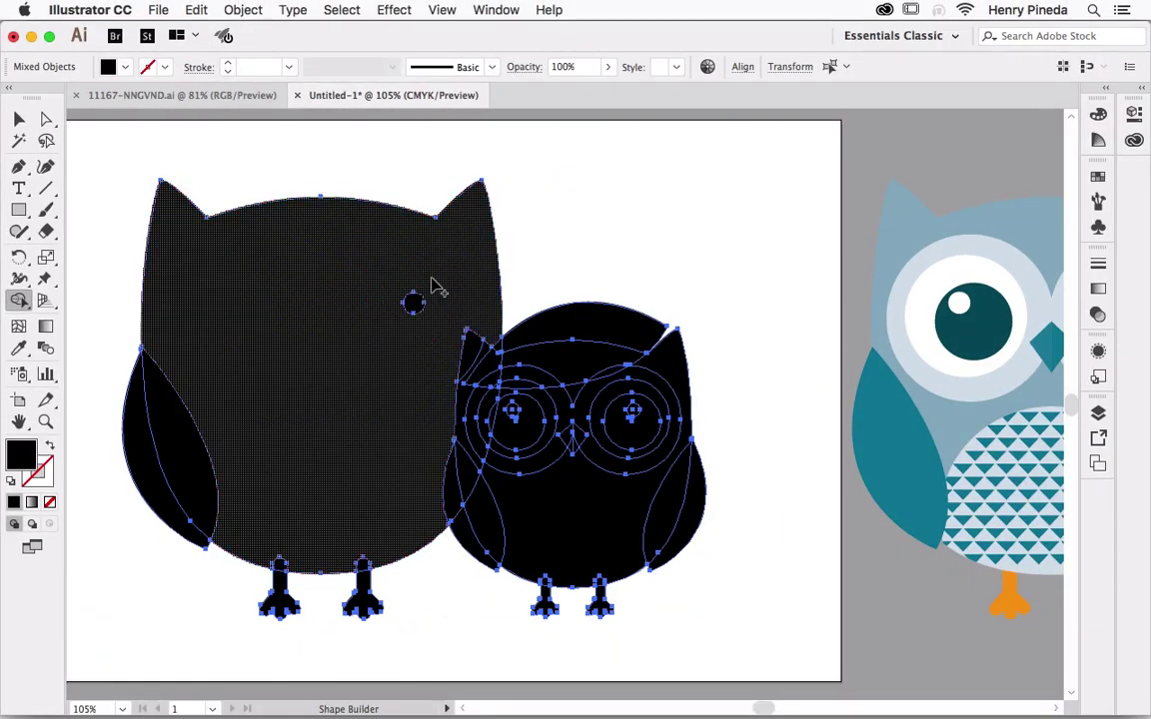
{"action": "left_click_drag", "start_coordinate": [431, 366], "coordinate": [452, 419]}
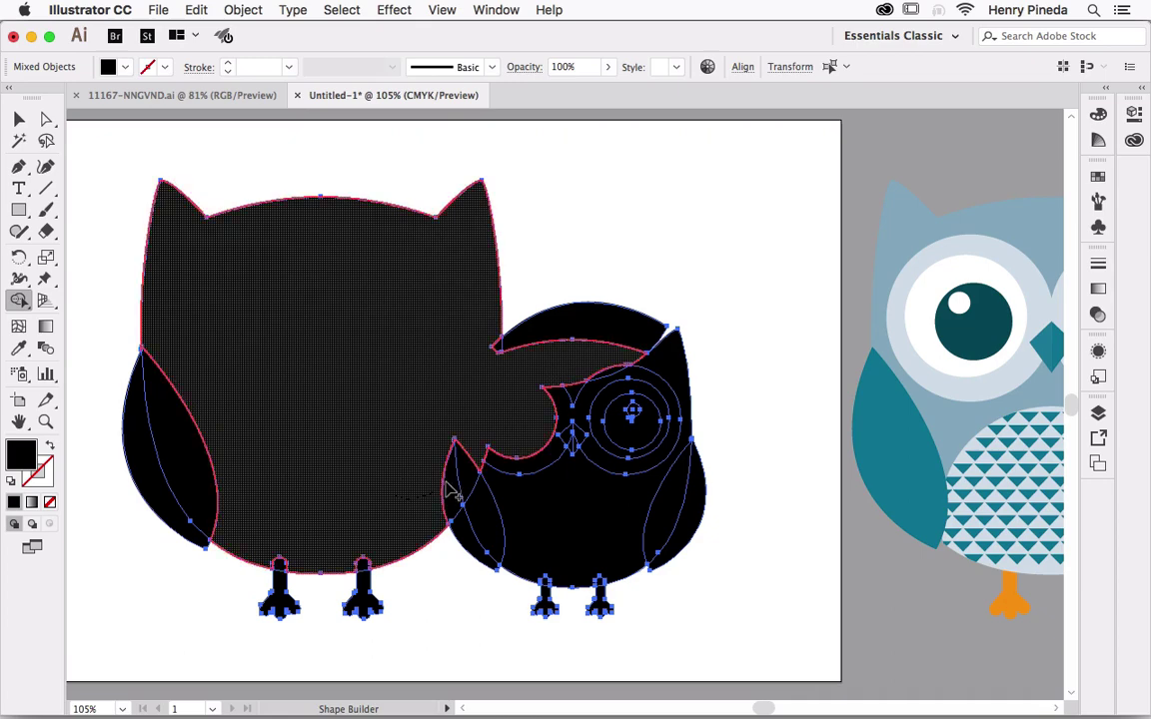
{"action": "left_click_drag", "start_coordinate": [398, 494], "coordinate": [480, 507]}
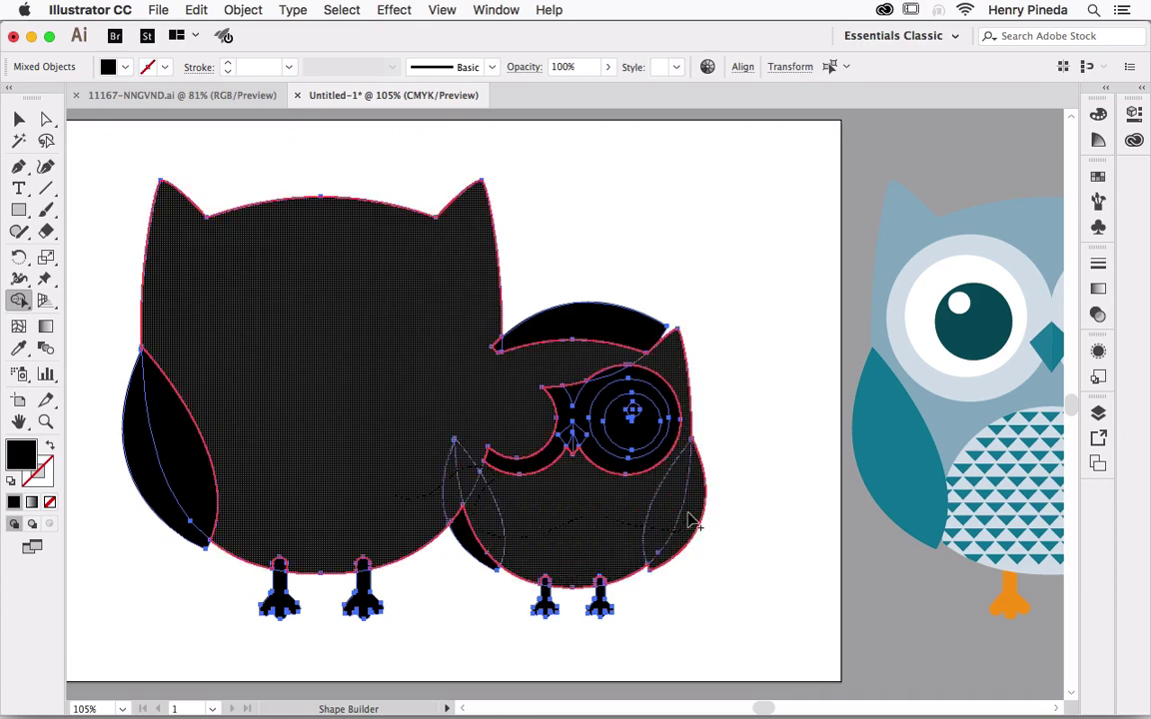
{"action": "left_click_drag", "start_coordinate": [639, 535], "coordinate": [640, 430]}
{"action": "left_click_drag", "start_coordinate": [585, 400], "coordinate": [609, 374]}
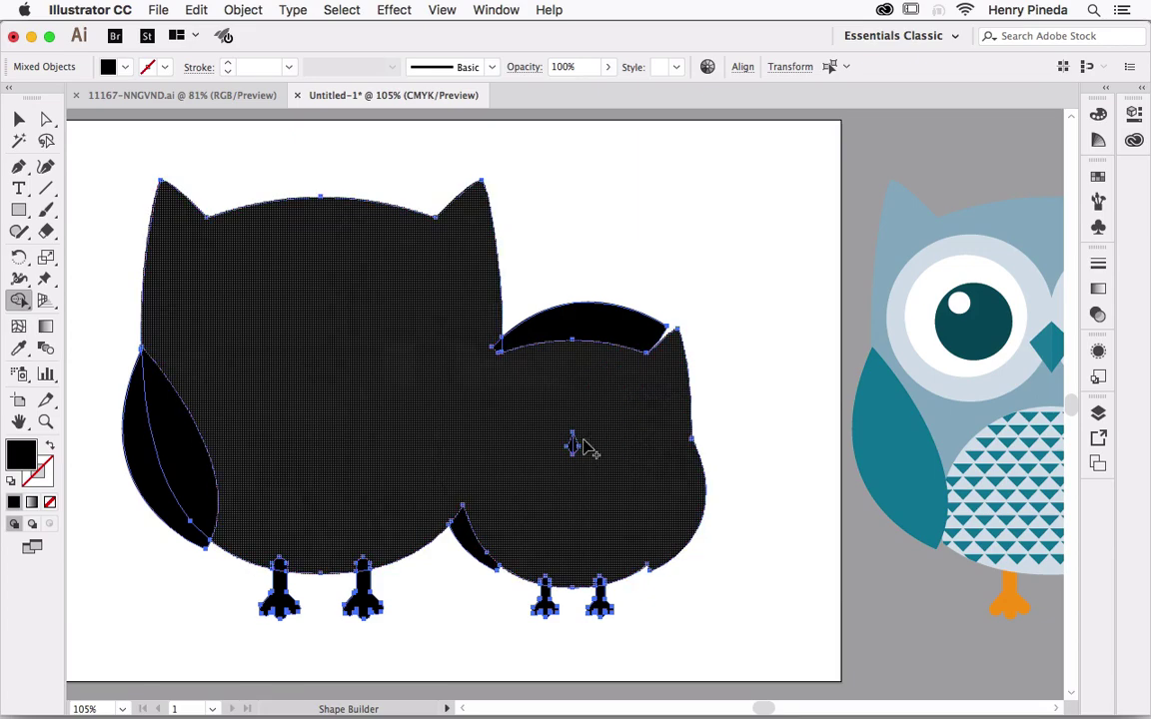
{"action": "left_click_drag", "start_coordinate": [617, 444], "coordinate": [449, 465]}
{"action": "left_click", "coordinate": [477, 540]}
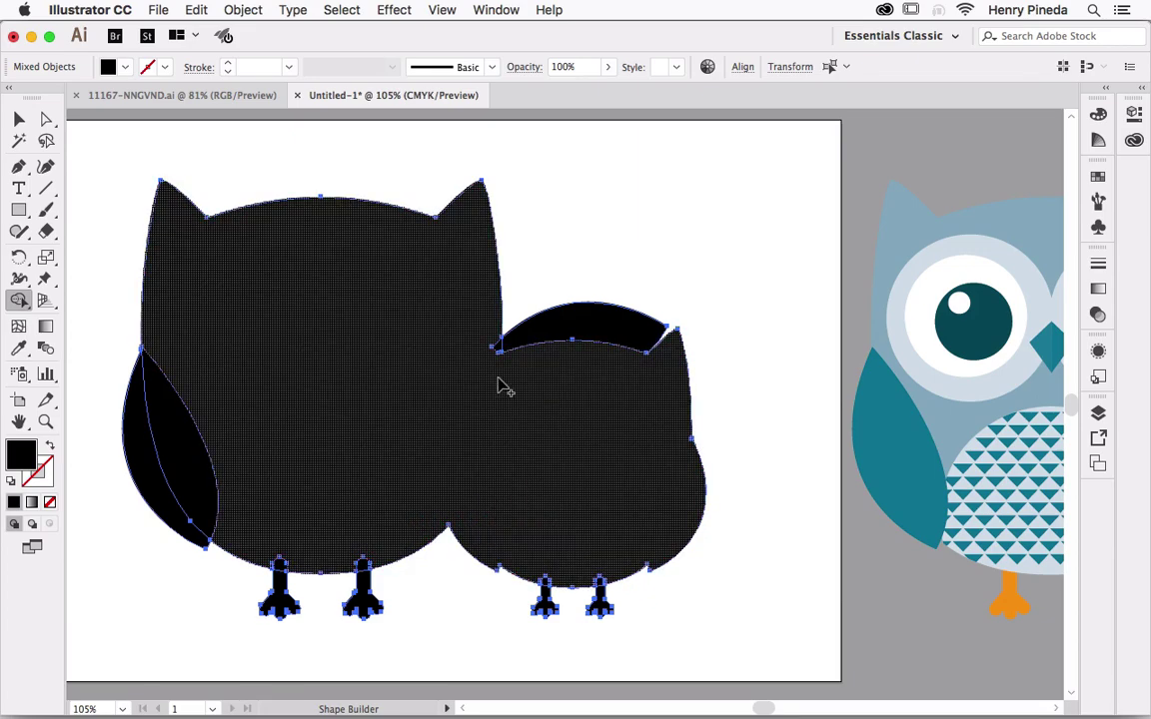
{"action": "mouse_move", "coordinate": [147, 463]}
{"action": "left_mouse_down"}
{"action": "mouse_move", "coordinate": [226, 406]}
{"action": "mouse_move", "coordinate": [363, 364]}
{"action": "left_mouse_up"}
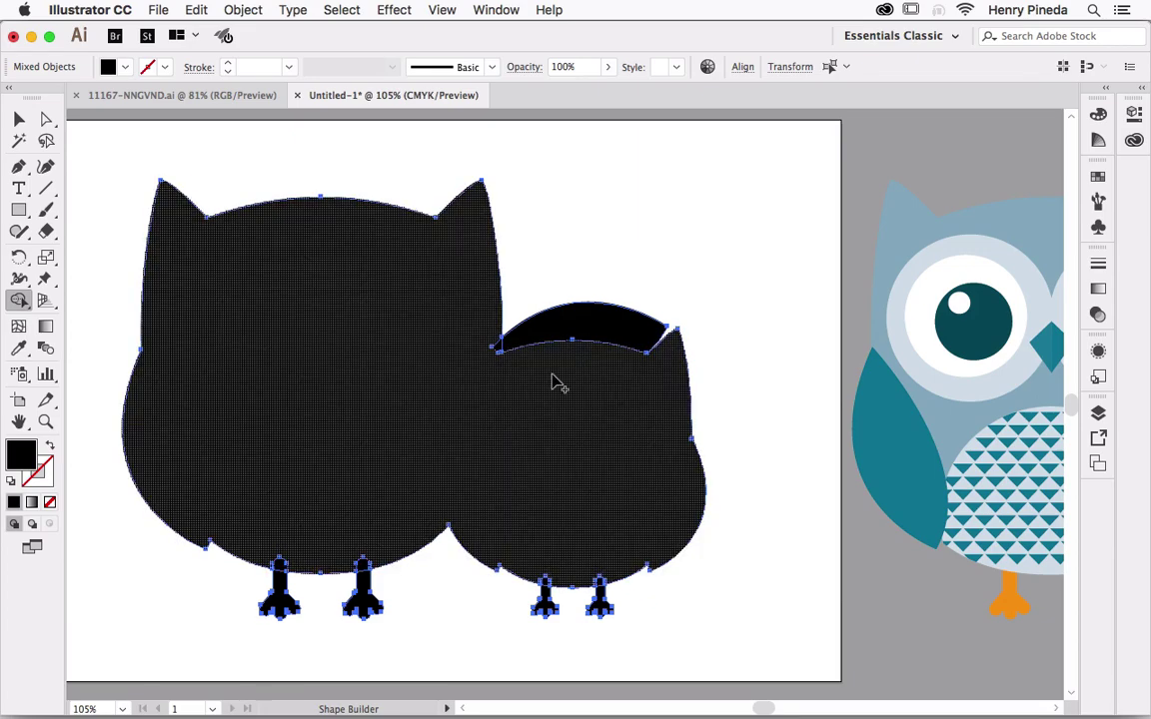
{"action": "left_click_drag", "start_coordinate": [553, 386], "coordinate": [555, 340]}
{"action": "left_click_drag", "start_coordinate": [475, 374], "coordinate": [590, 355]}
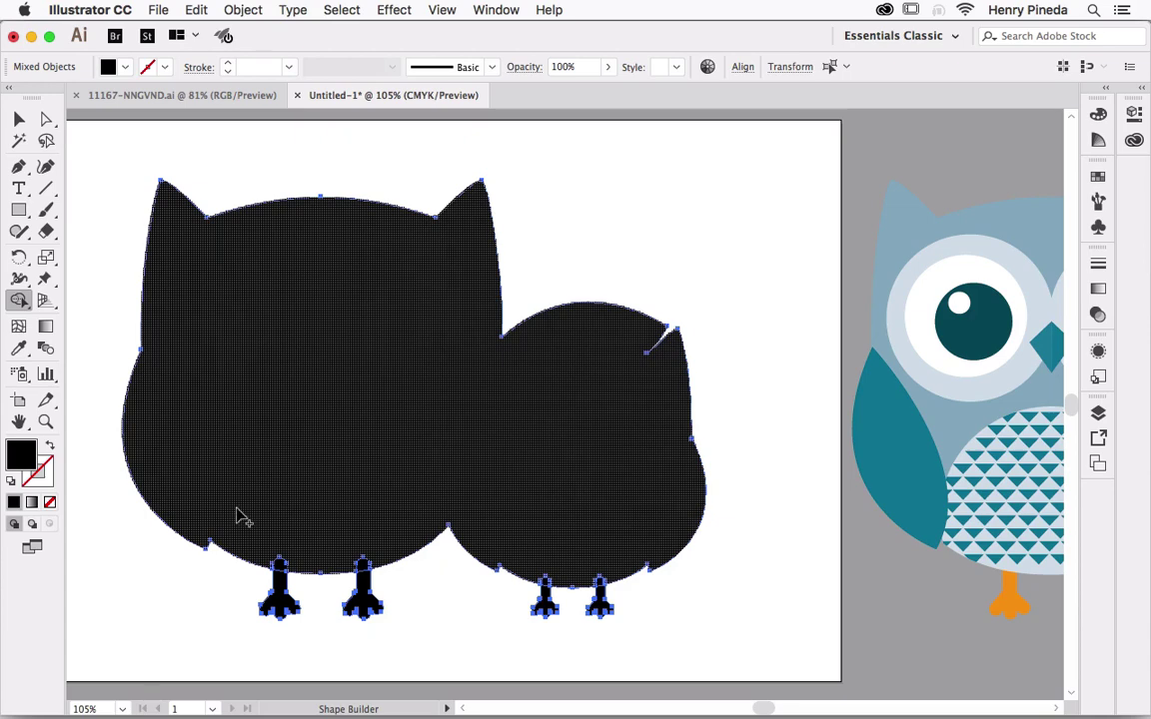
- Merge all four leg tops into the silhouette, then fit the artboard and select the group
{"action": "left_click_drag", "start_coordinate": [206, 495], "coordinate": [454, 611]}
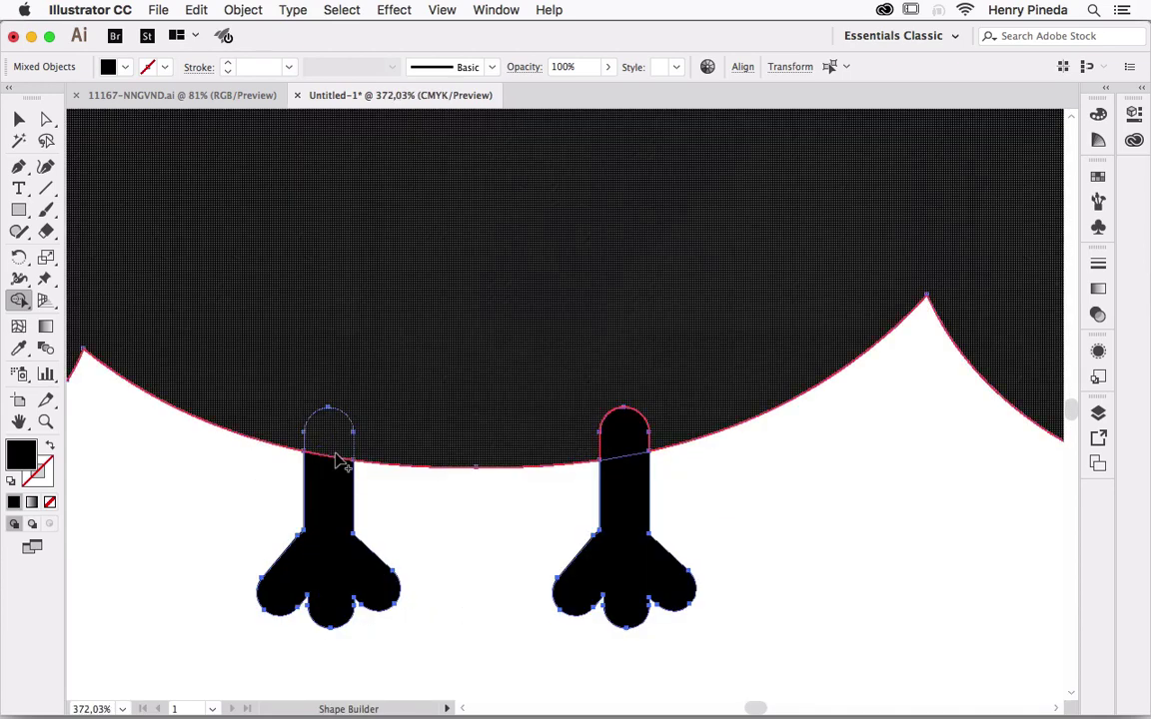
{"action": "left_click_drag", "start_coordinate": [322, 414], "coordinate": [342, 455]}
{"action": "left_click_drag", "start_coordinate": [621, 411], "coordinate": [640, 475]}
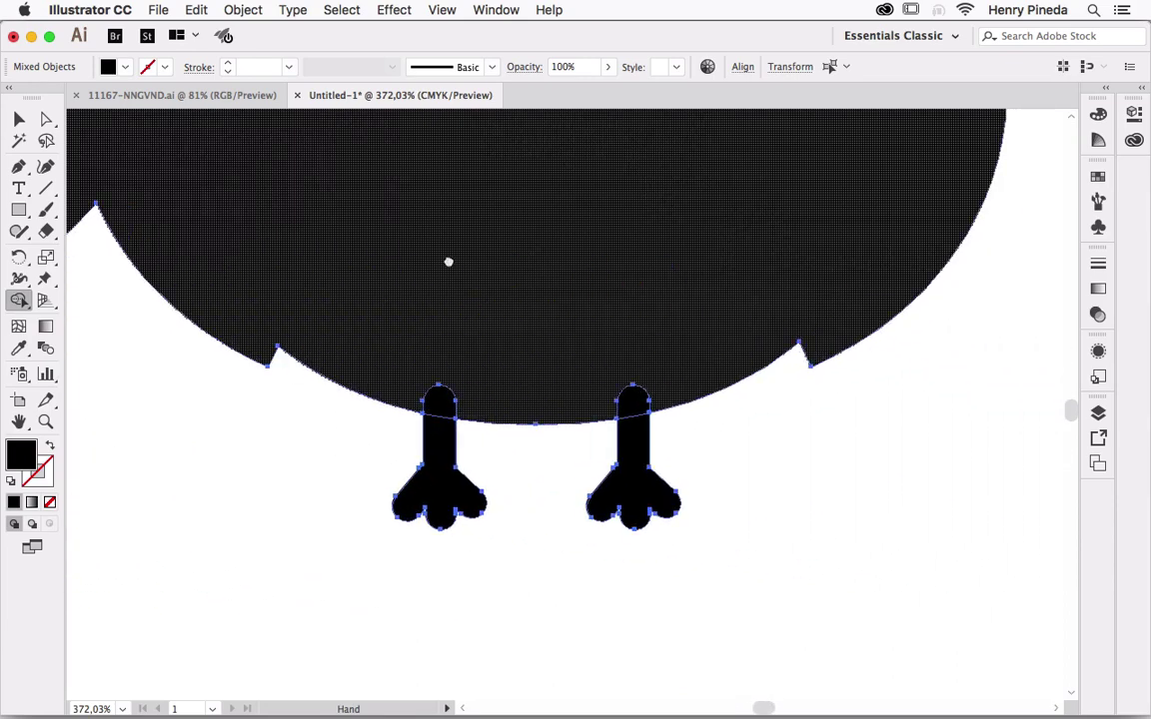
{"action": "left_click_drag", "start_coordinate": [423, 351], "coordinate": [424, 462]}
{"action": "left_click_drag", "start_coordinate": [609, 351], "coordinate": [616, 435]}
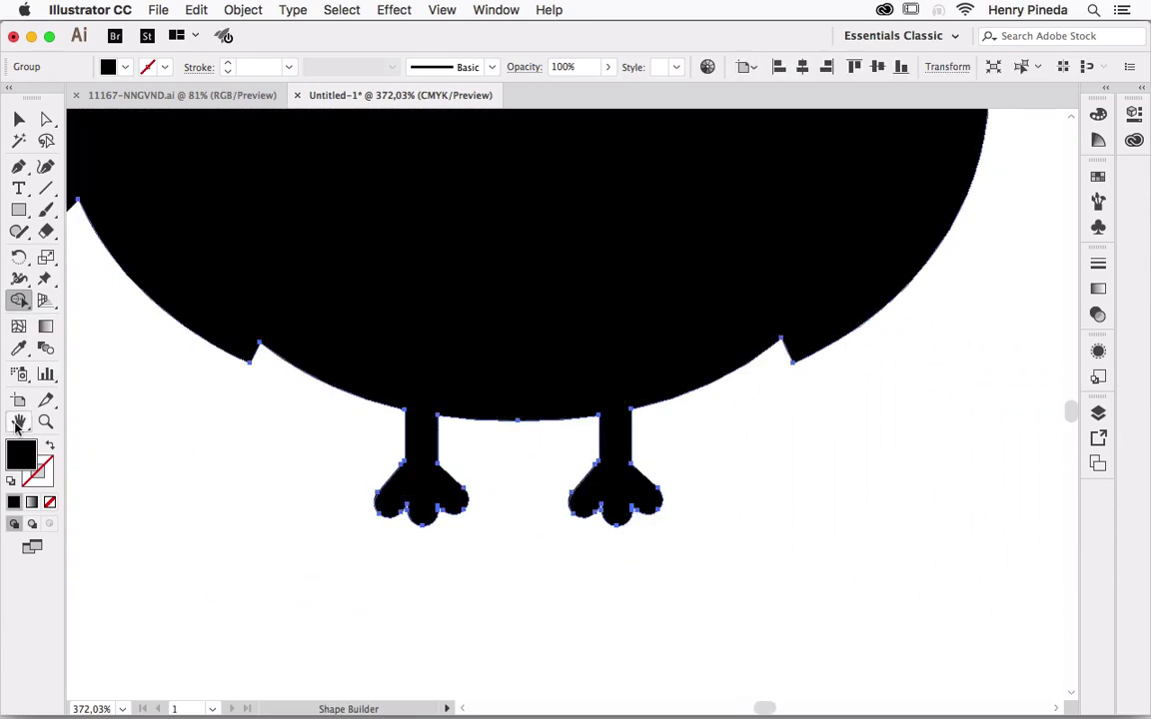
{"action": "double_click", "coordinate": [19, 421]}
{"action": "left_click", "coordinate": [19, 118]}
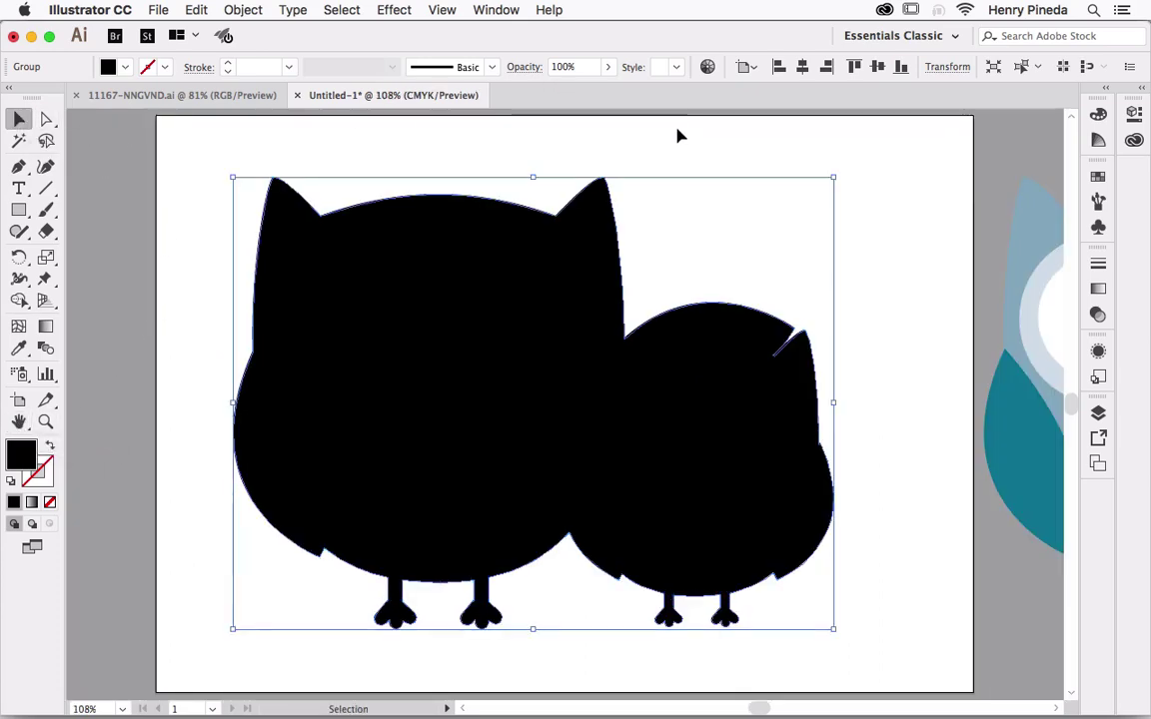
{"action": "left_click", "coordinate": [440, 9]}
- Switch to Outline view and inspect the silhouette's feet and ear tops up close
{"action": "left_click", "coordinate": [440, 33]}
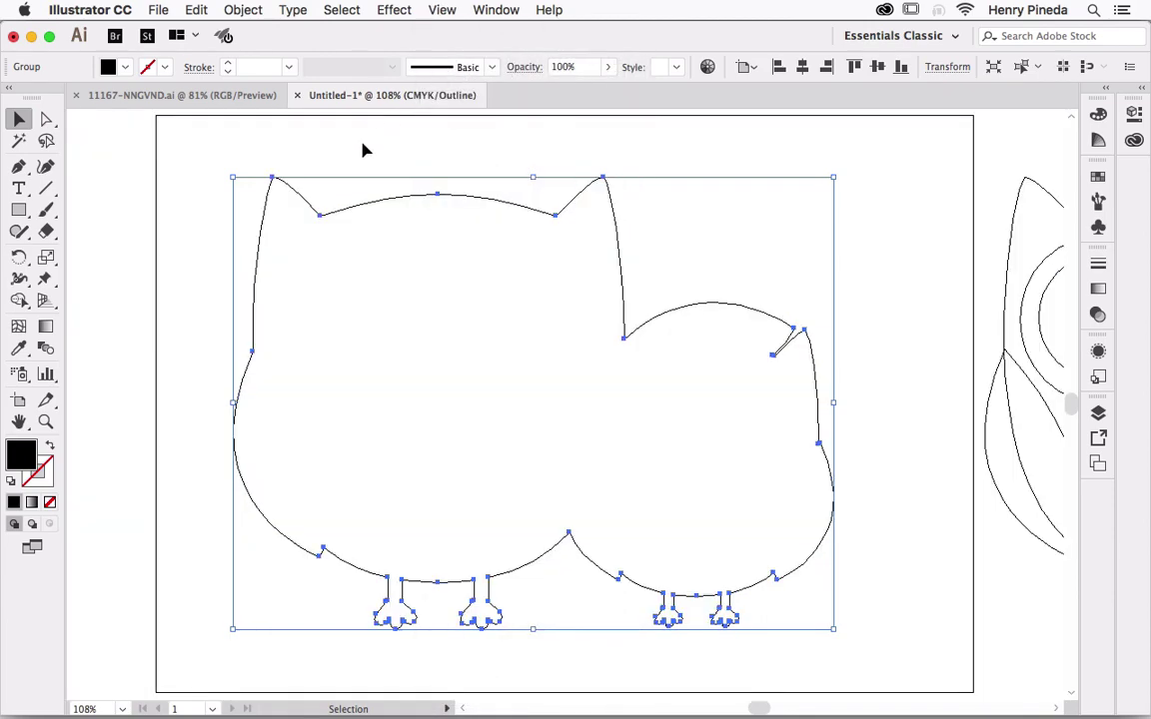
{"action": "left_click", "coordinate": [364, 148]}
{"action": "left_click_drag", "start_coordinate": [229, 432], "coordinate": [669, 596]}
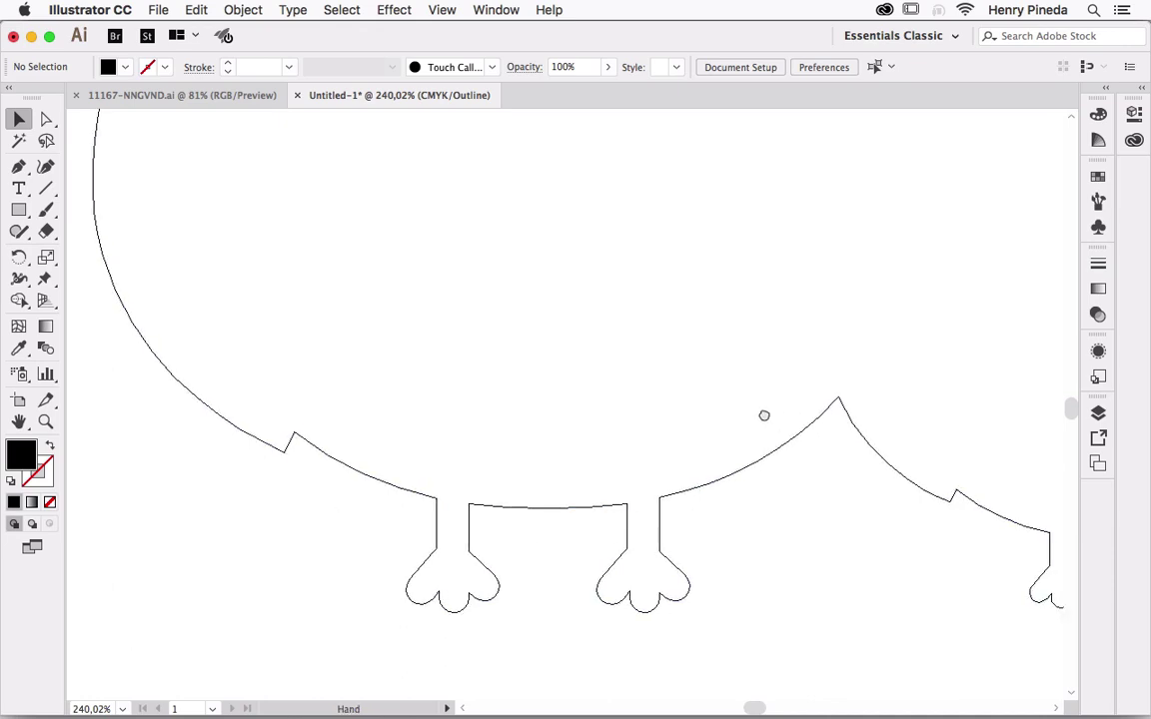
{"action": "scroll", "coordinate": [762, 414], "scroll_direction": "right", "scroll_amount": 10}
{"action": "mouse_move", "coordinate": [779, 622]}
{"action": "left_mouse_down"}
{"action": "mouse_move", "coordinate": [685, 284]}
{"action": "mouse_move", "coordinate": [547, 287]}
{"action": "mouse_move", "coordinate": [684, 337]}
{"action": "mouse_move", "coordinate": [566, 252]}
{"action": "left_mouse_up"}
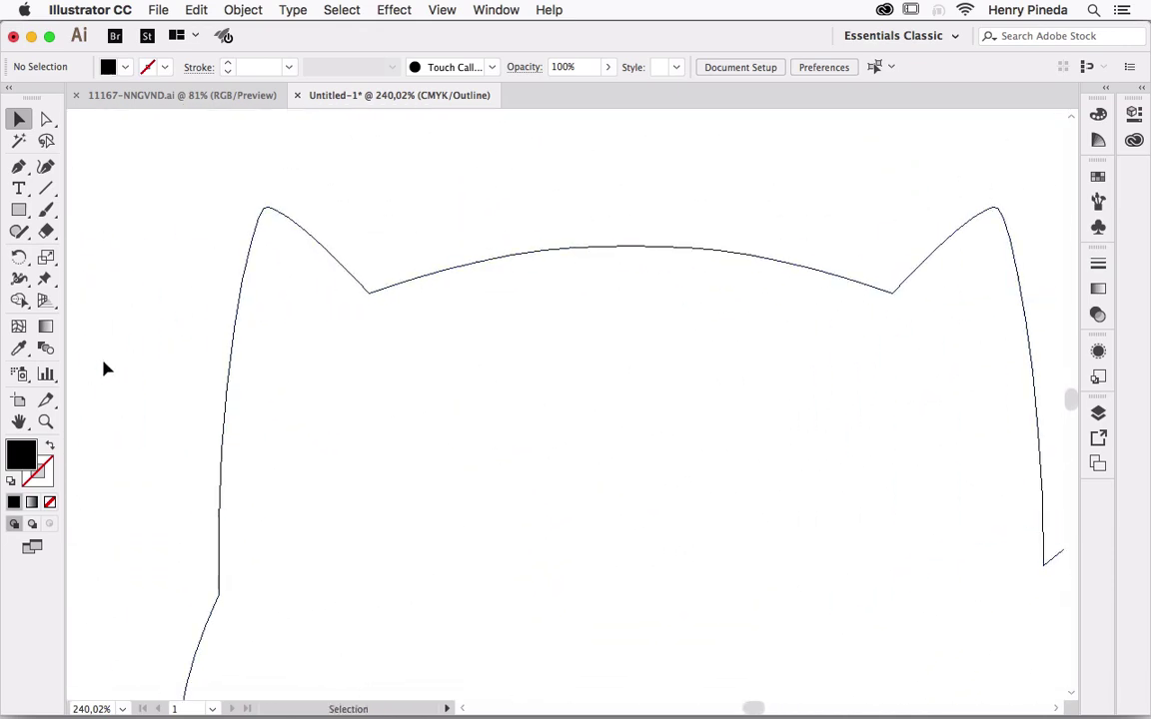
- Return to Preview at fit-to-window and show the merged owl group in the Appearance panel
{"action": "double_click", "coordinate": [18, 422]}
{"action": "key", "text": "v"}
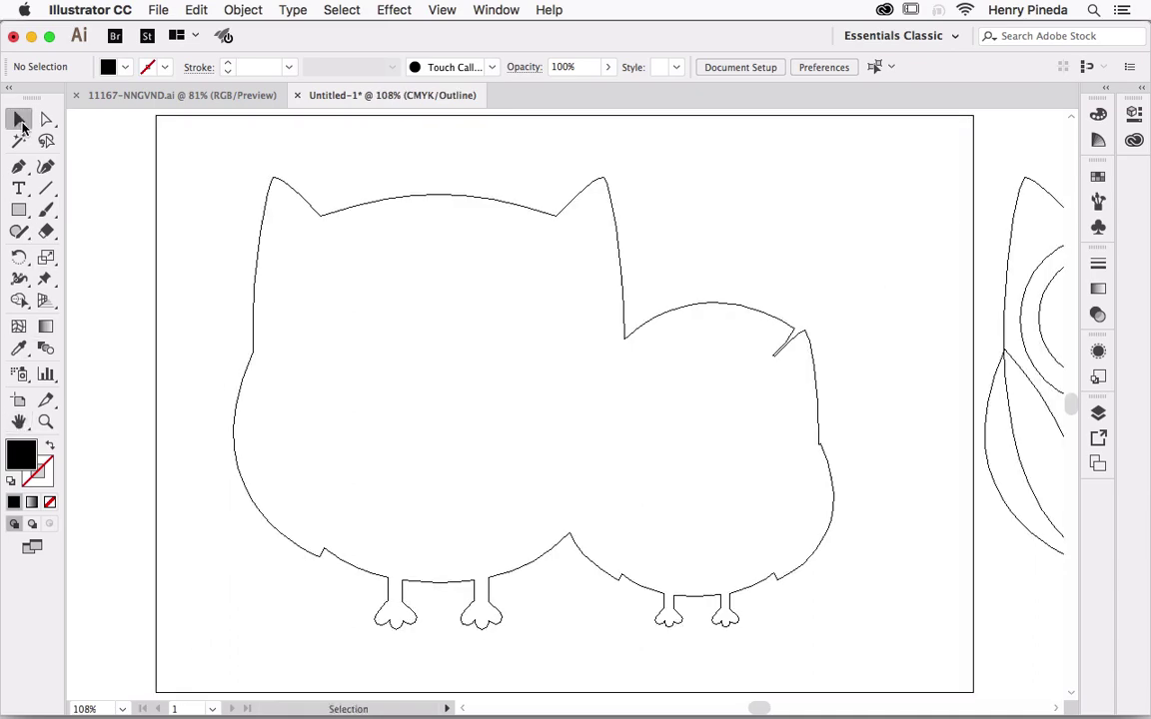
{"action": "left_click", "coordinate": [441, 10]}
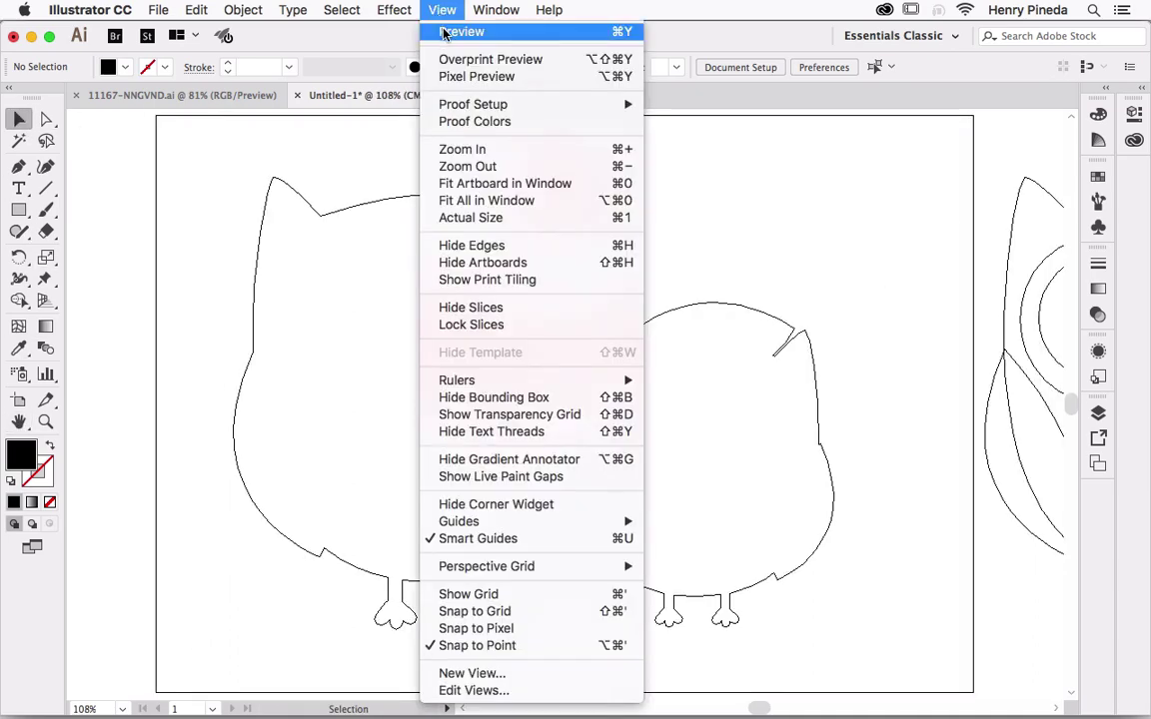
{"action": "left_click", "coordinate": [445, 33]}
{"action": "left_click", "coordinate": [543, 199]}
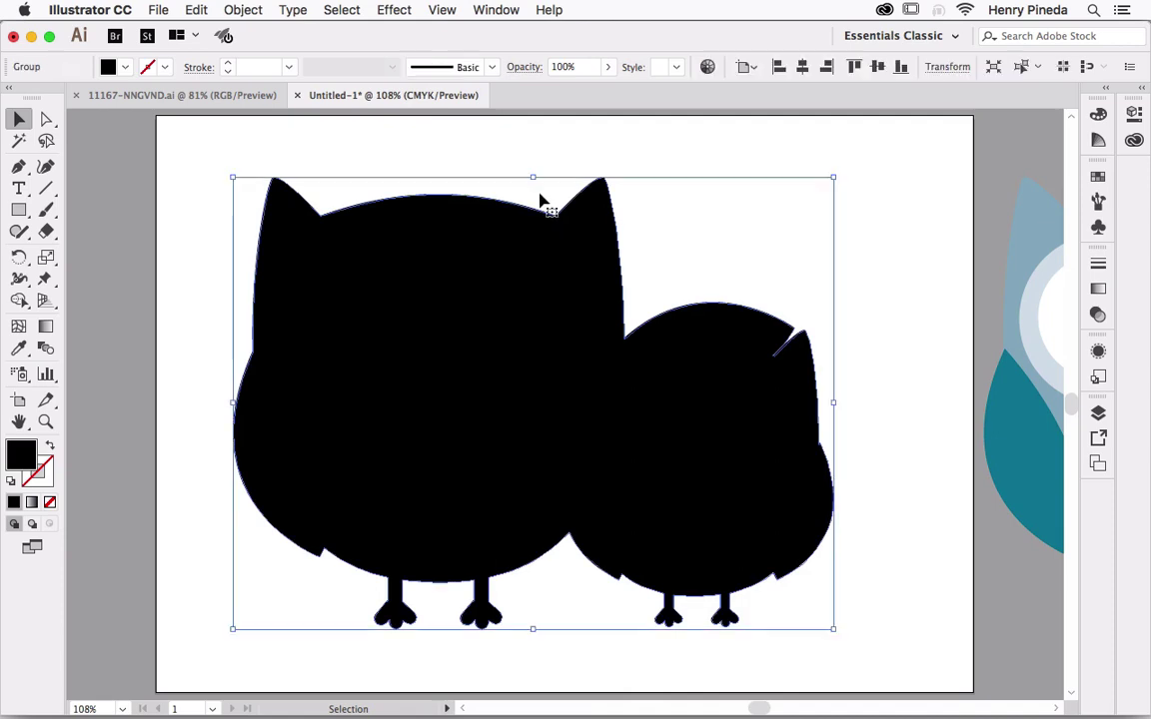
{"action": "left_click", "coordinate": [1097, 352]}
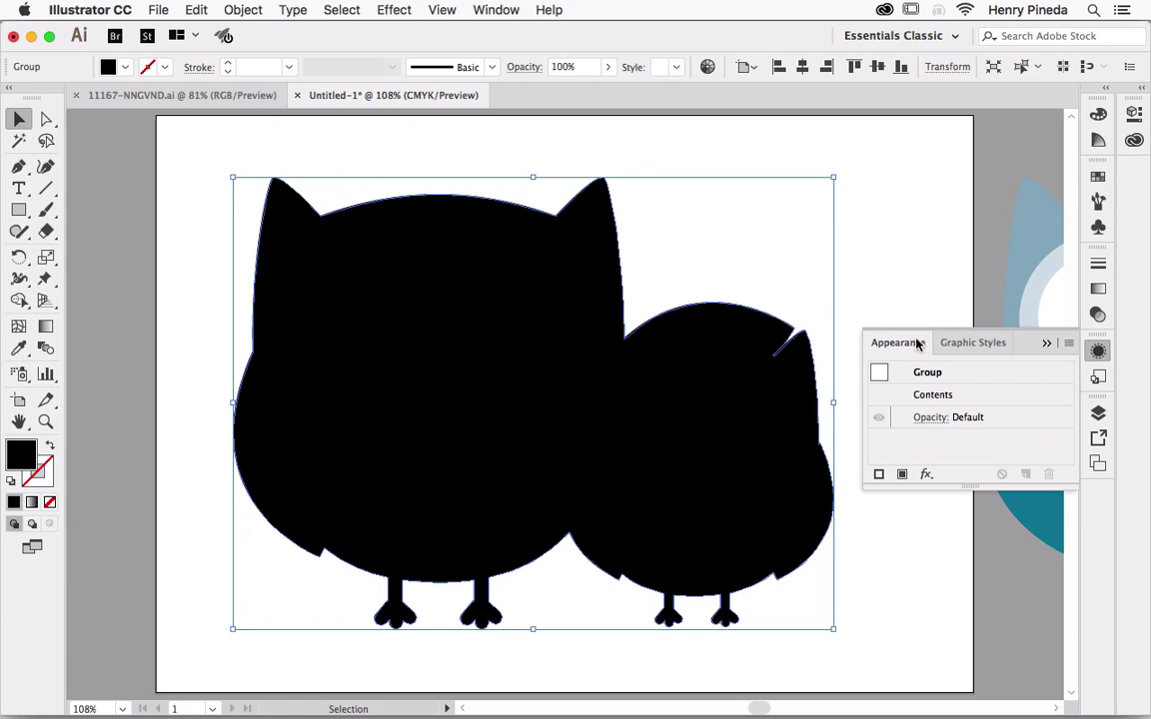
- Add a new black fill to the owl group in the Appearance panel
{"action": "left_click", "coordinate": [495, 10]}
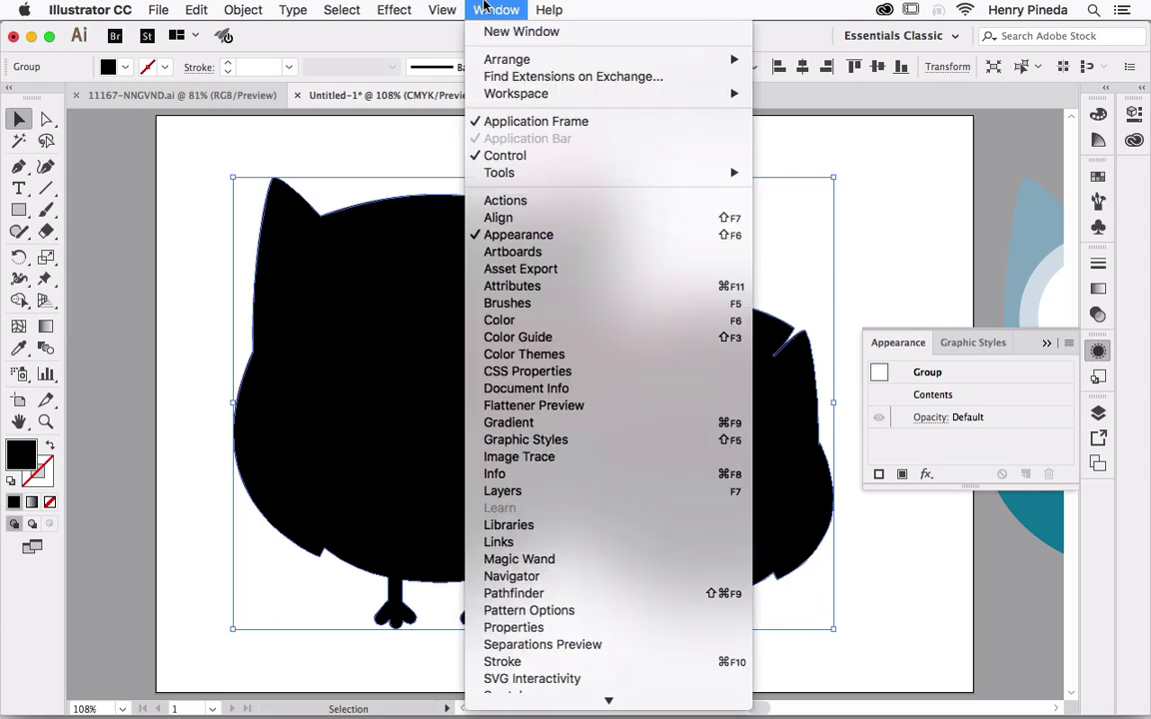
{"action": "left_click", "coordinate": [490, 237]}
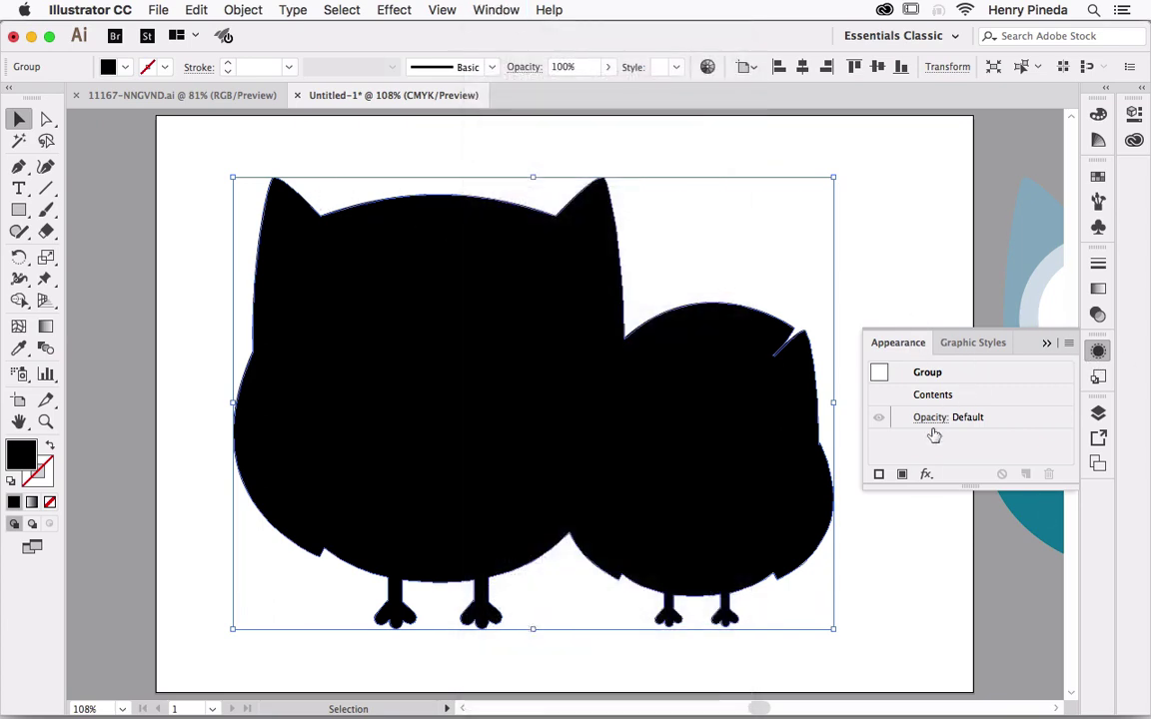
{"action": "left_click", "coordinate": [902, 476]}
{"action": "left_click_drag", "start_coordinate": [967, 486], "coordinate": [960, 537]}
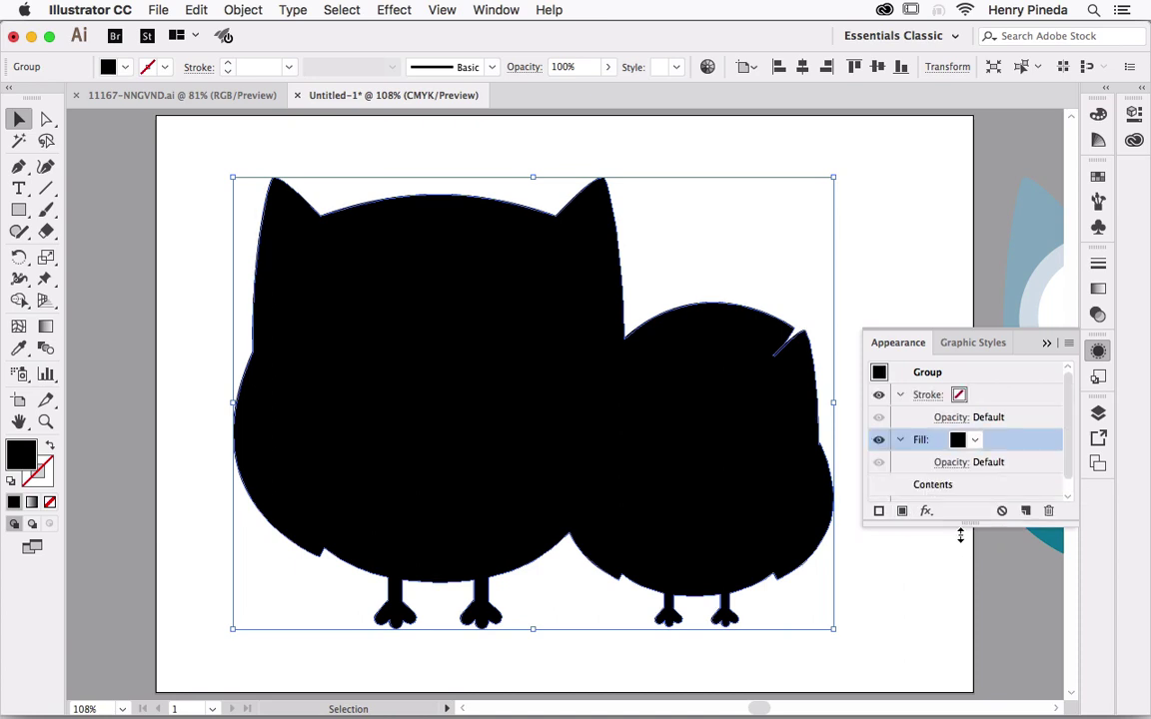
{"action": "left_click", "coordinate": [974, 439]}
{"action": "left_click", "coordinate": [885, 470]}
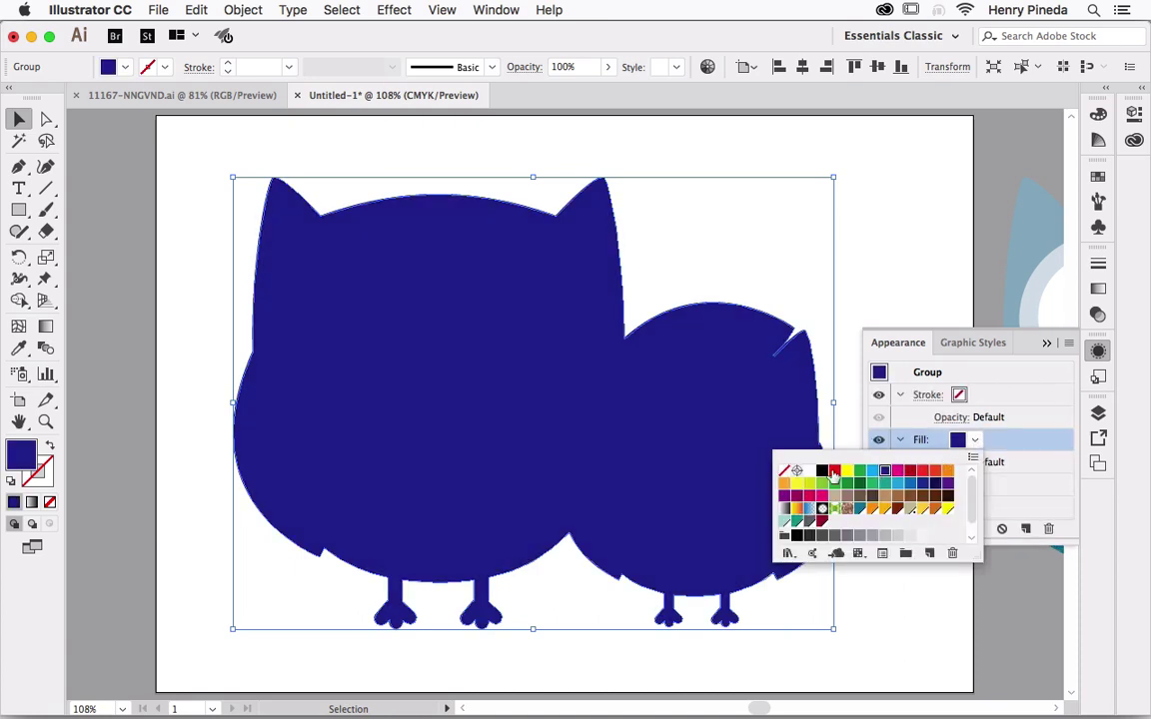
{"action": "left_click", "coordinate": [821, 470]}
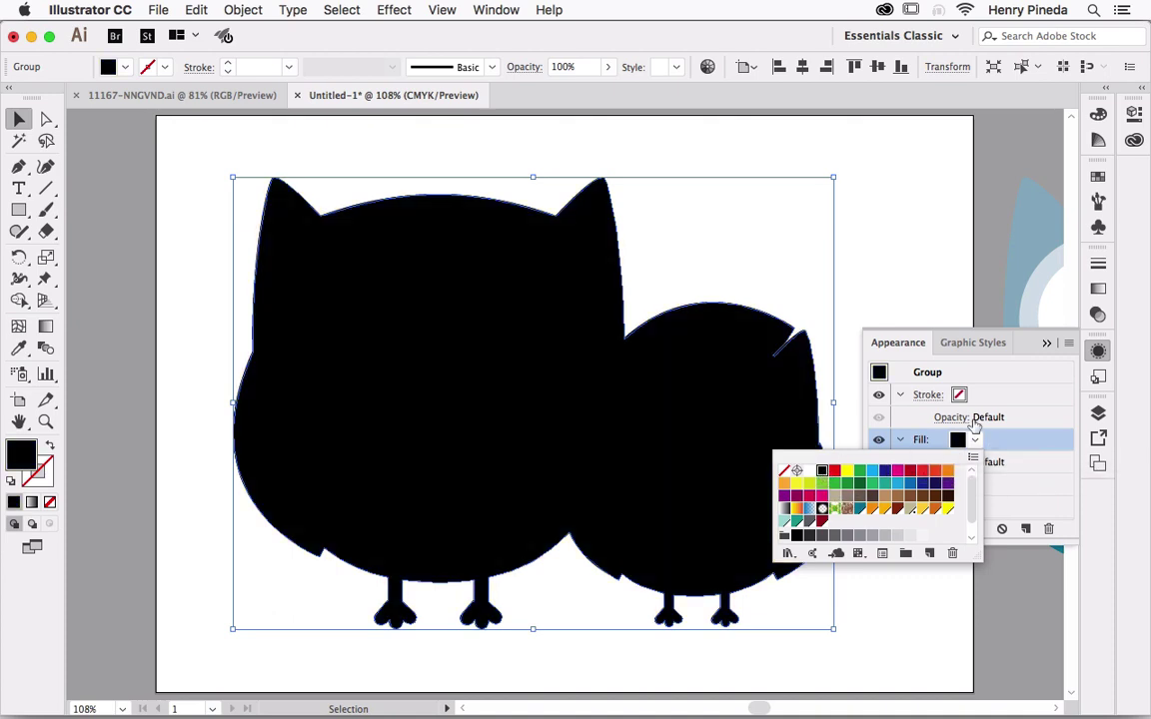
{"action": "left_click", "coordinate": [927, 394]}
- Give the owl group a red 1 pt stroke
{"action": "left_click", "coordinate": [975, 397]}
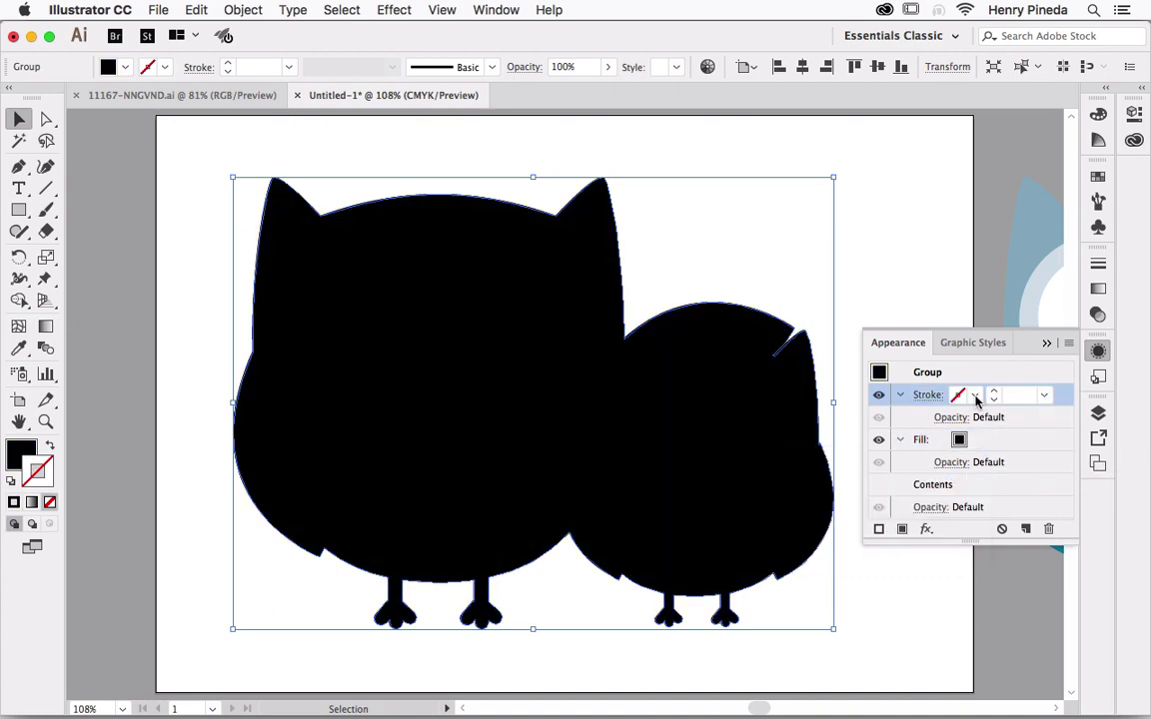
{"action": "left_click", "coordinate": [922, 426]}
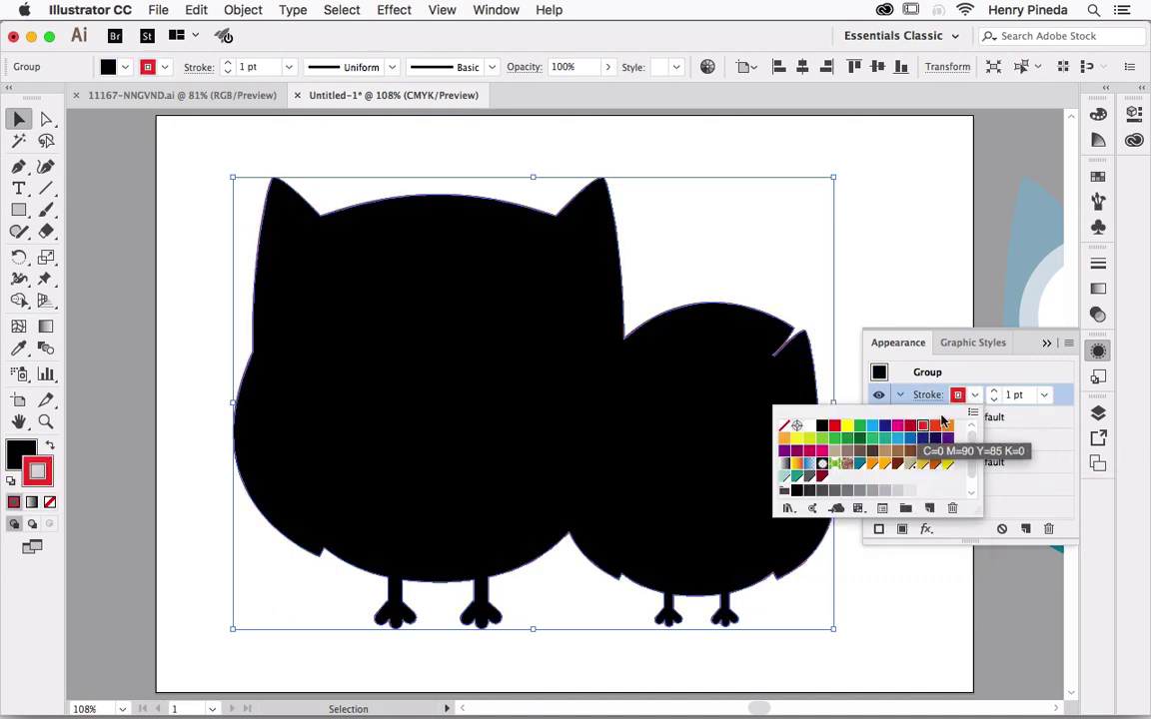
{"action": "left_click", "coordinate": [922, 350]}
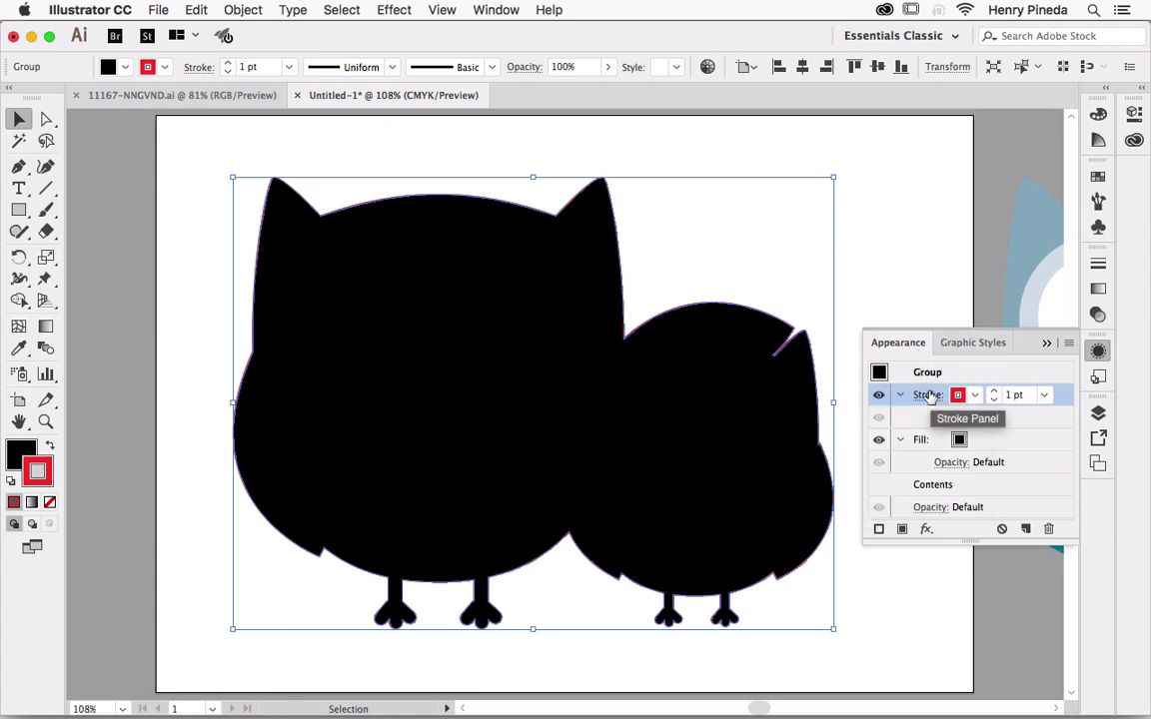
{"action": "left_click", "coordinate": [925, 531]}
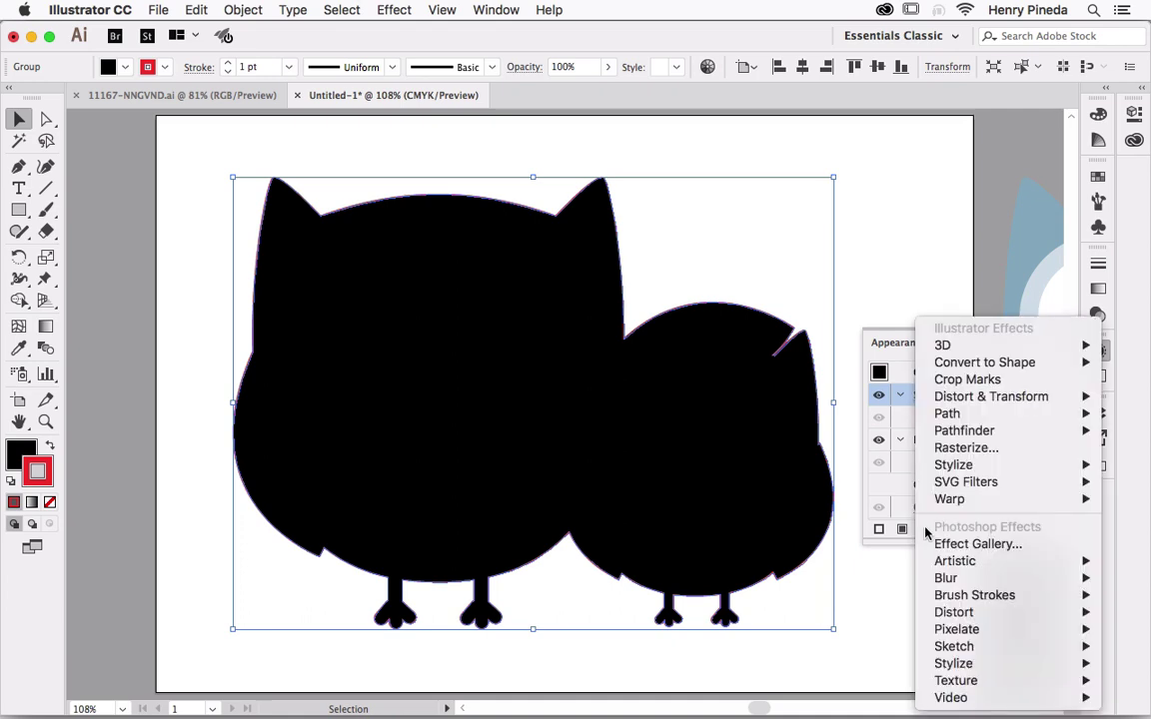
{"action": "mouse_move", "coordinate": [947, 413]}
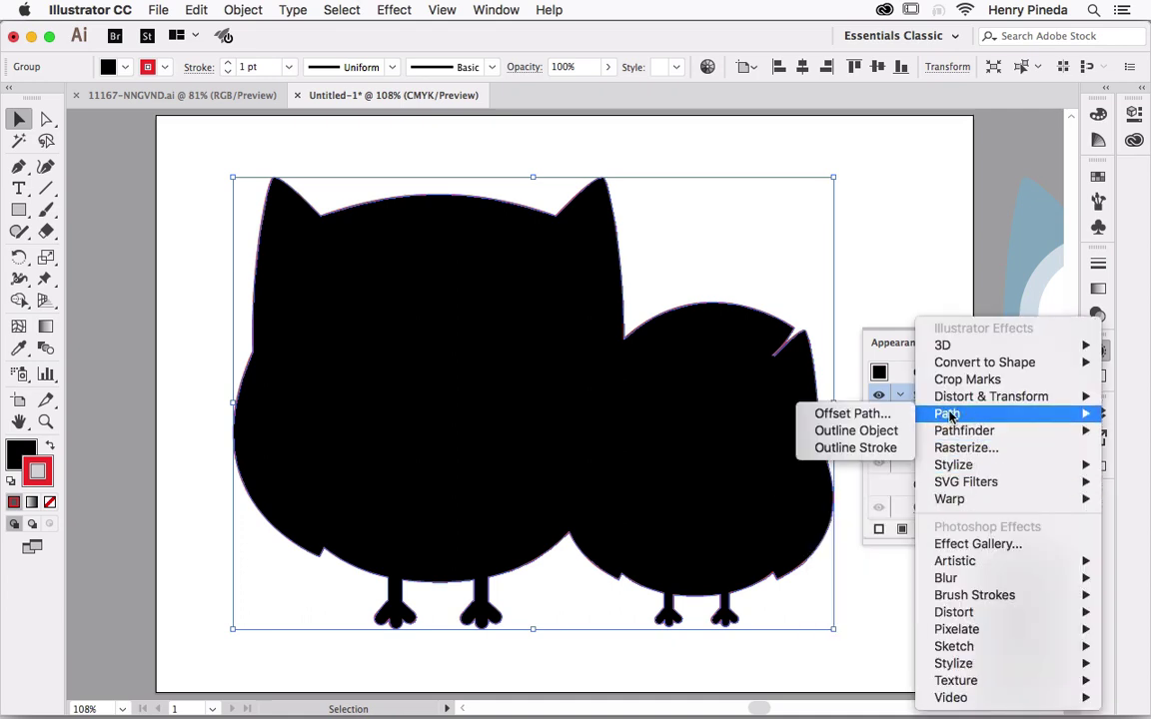
- Apply an Offset Path effect of 10 mm around the owl silhouette with preview on
{"action": "left_click", "coordinate": [866, 418]}
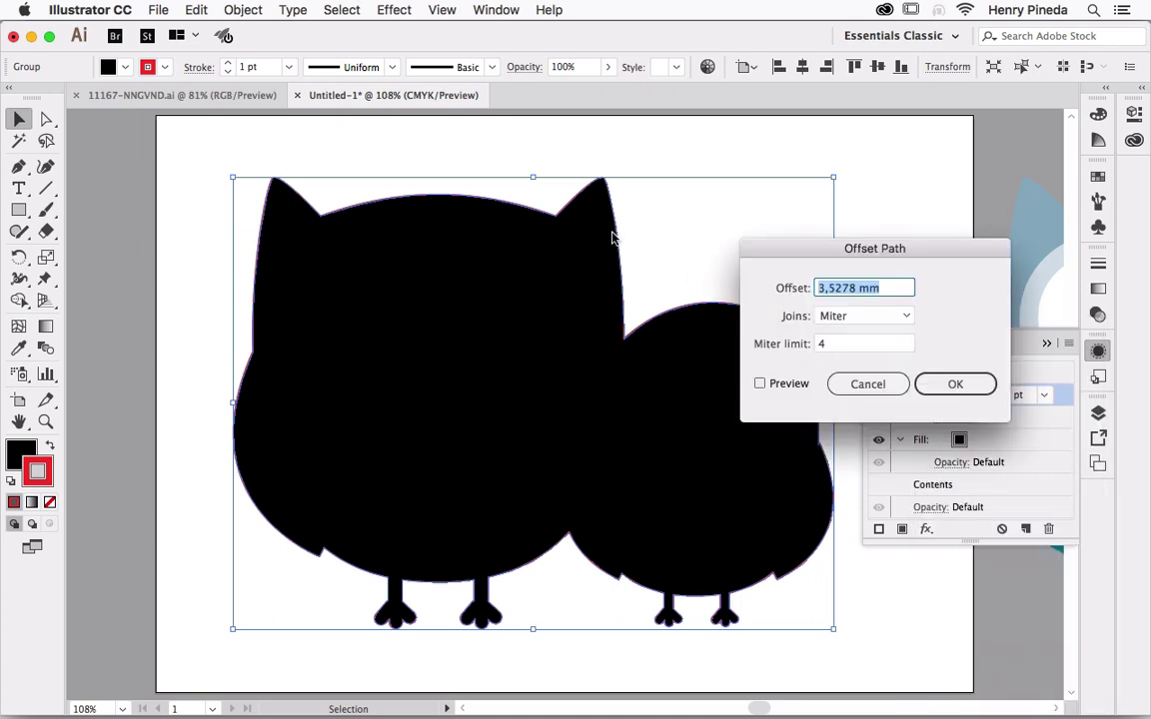
{"action": "left_click", "coordinate": [760, 386]}
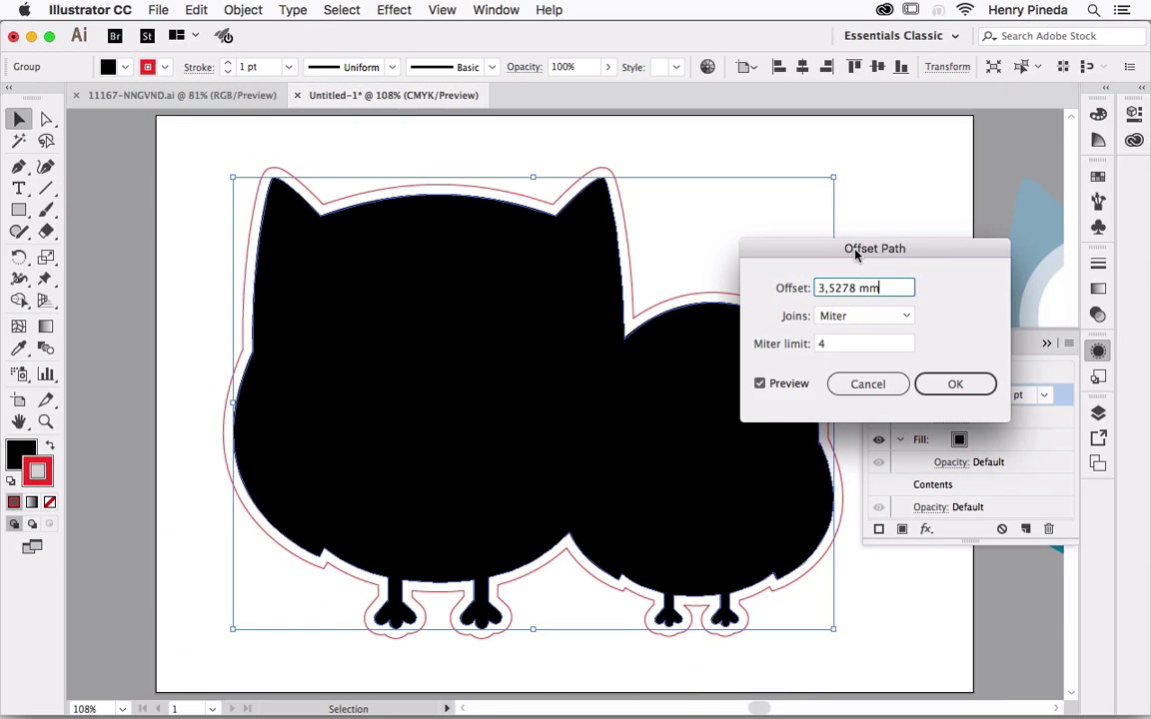
{"action": "type", "text": "4"}
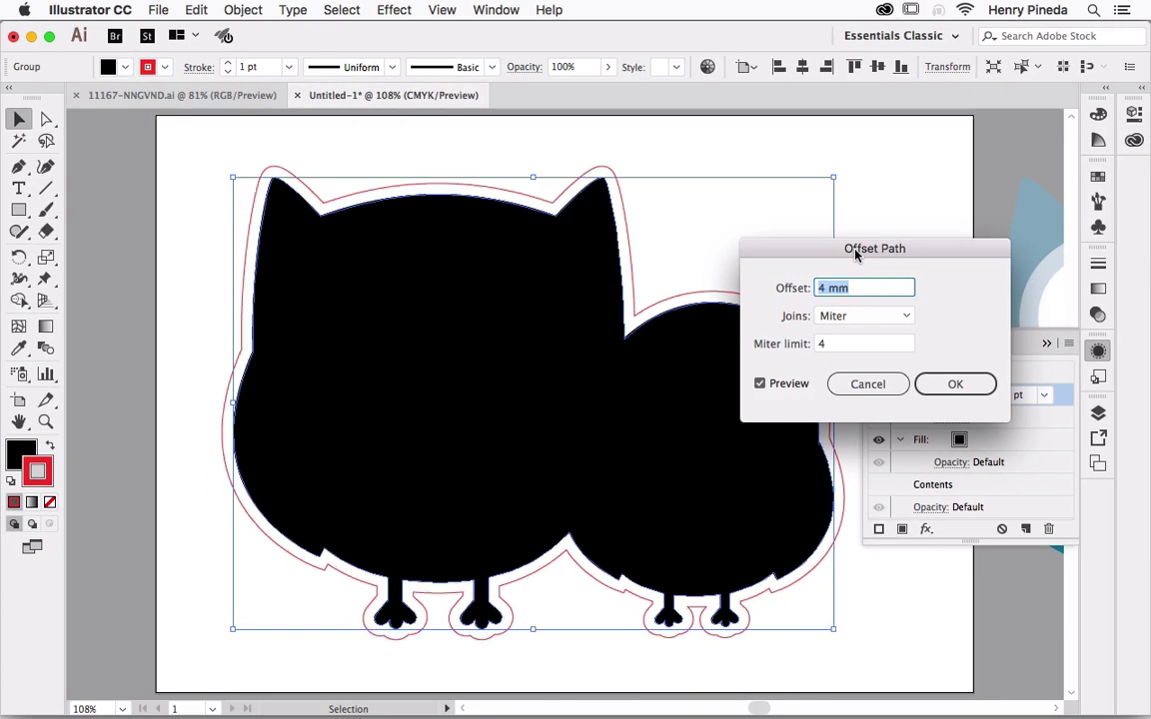
{"action": "key", "text": "Up"}
{"action": "key", "text": "Up"}
{"action": "key", "text": "Up"}
{"action": "key", "text": "Up"}
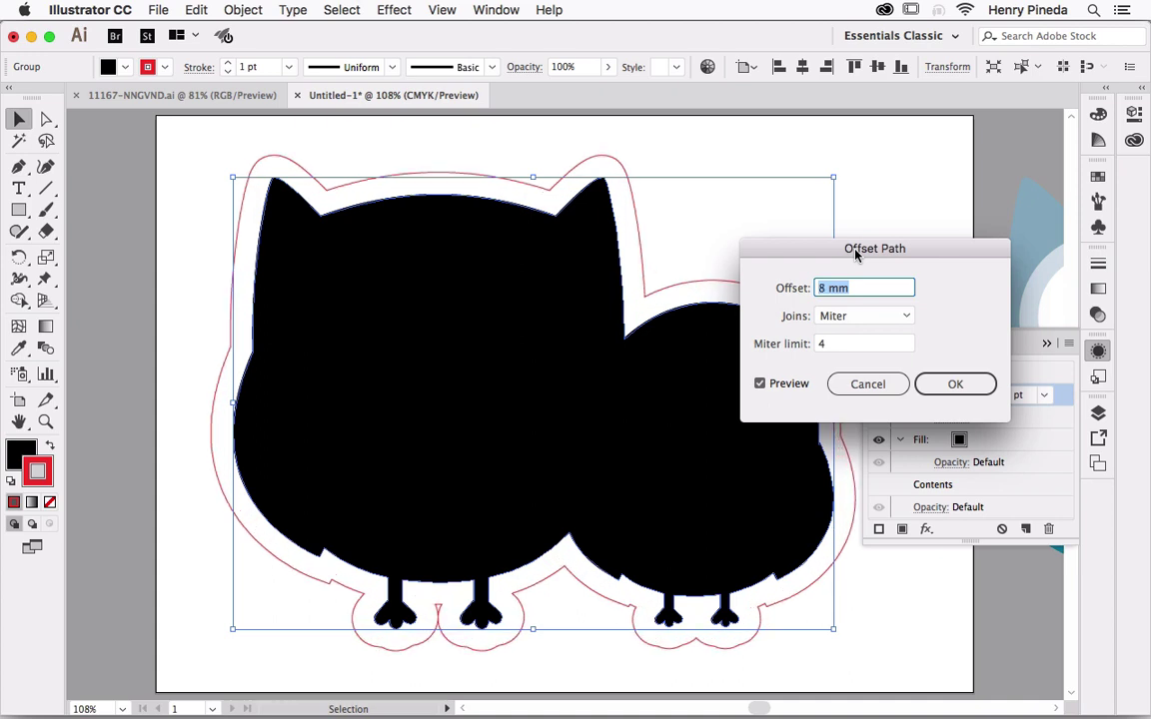
{"action": "key", "text": "Up"}
{"action": "key", "text": "Up"}
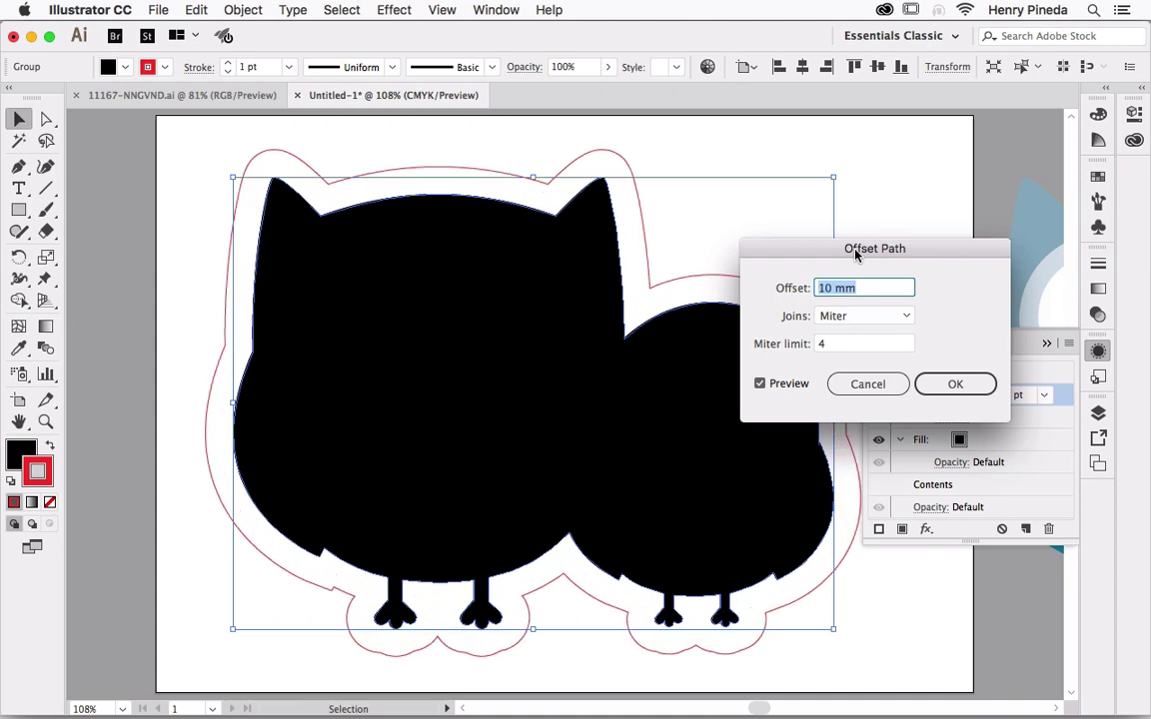
{"action": "left_click", "coordinate": [956, 385]}
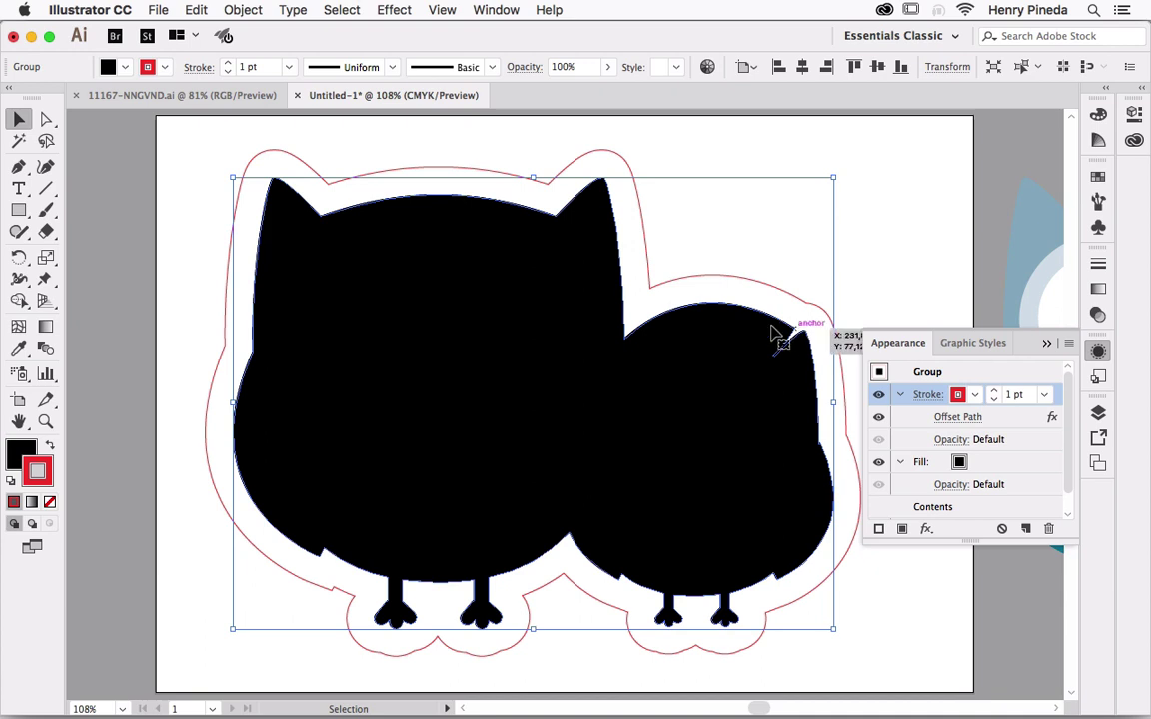
- Change the offset outline's stroke from red to black in the Appearance panel
{"action": "left_click", "coordinate": [975, 397]}
{"action": "left_click", "coordinate": [822, 464]}
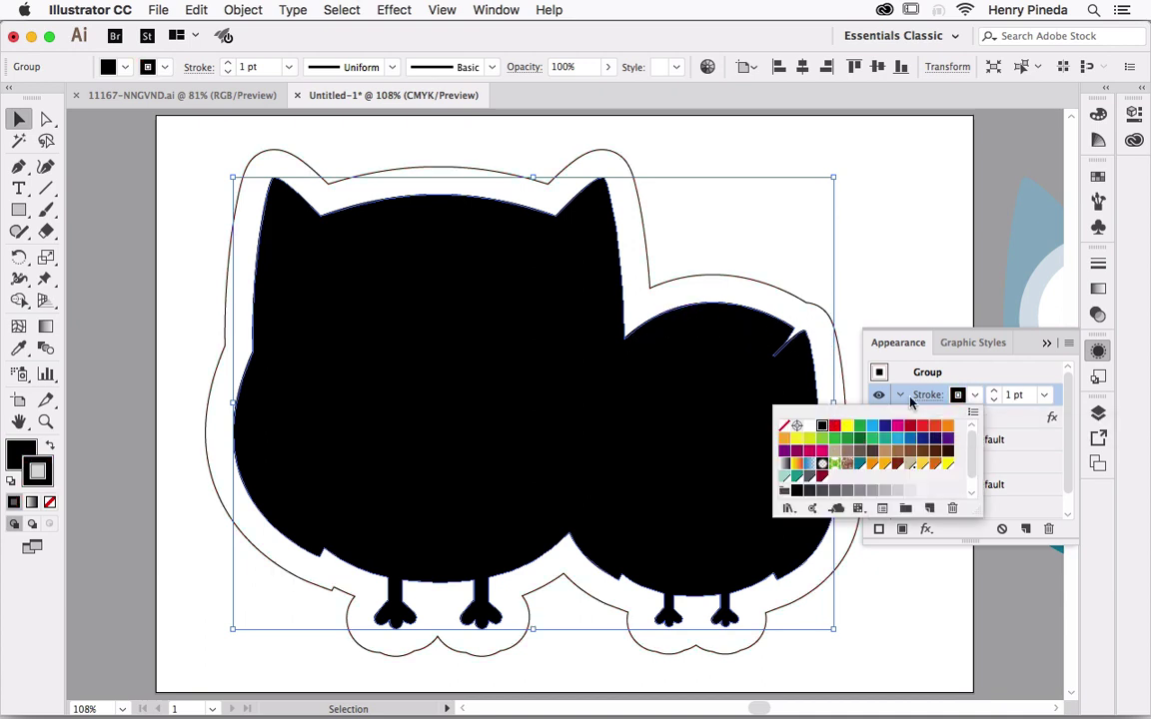
{"action": "left_click", "coordinate": [975, 395]}
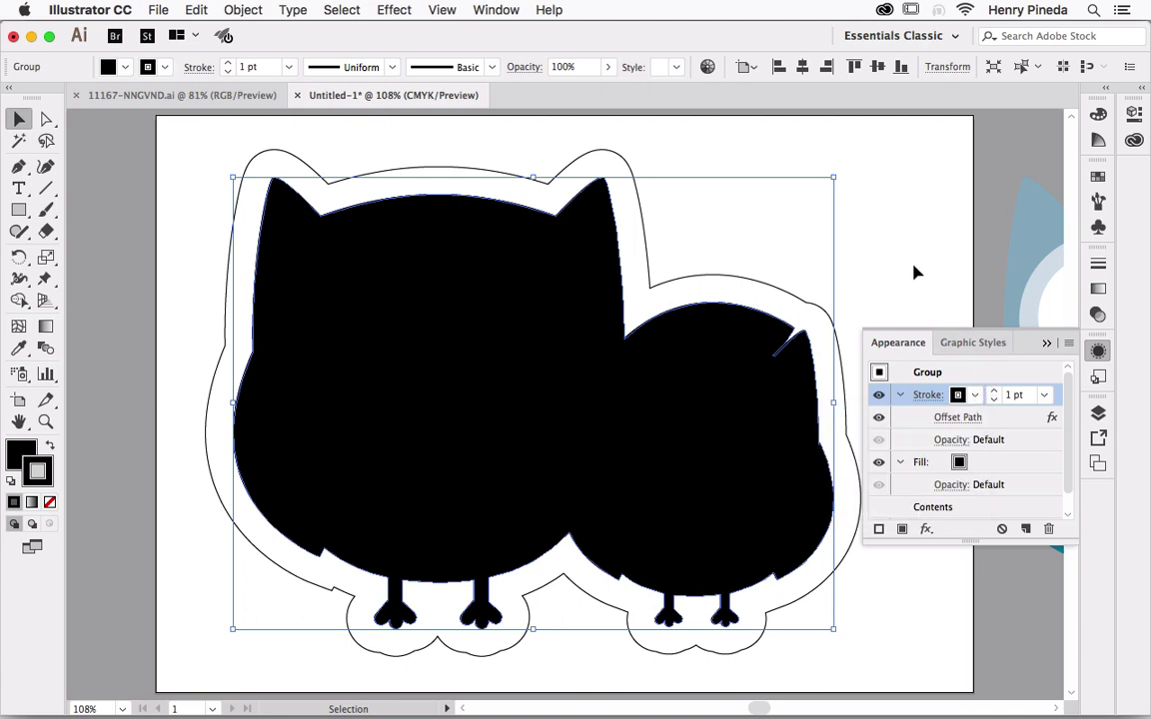
{"action": "left_click", "coordinate": [1047, 344]}
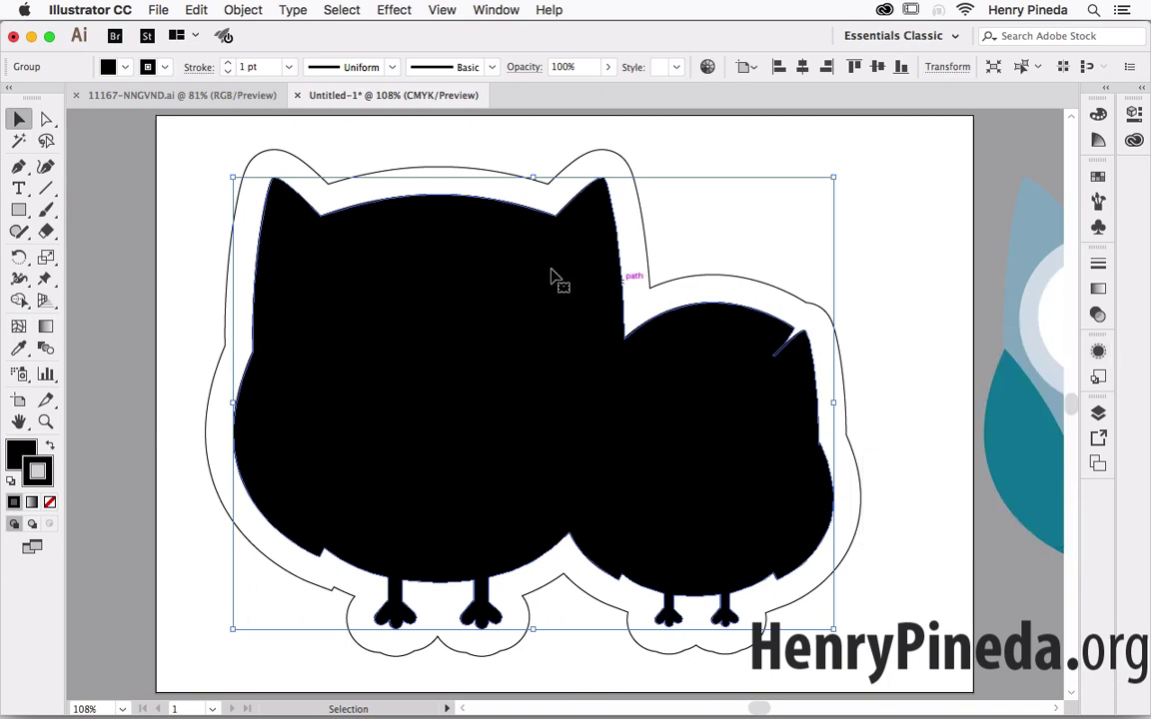
{"action": "key", "text": "Delete"}
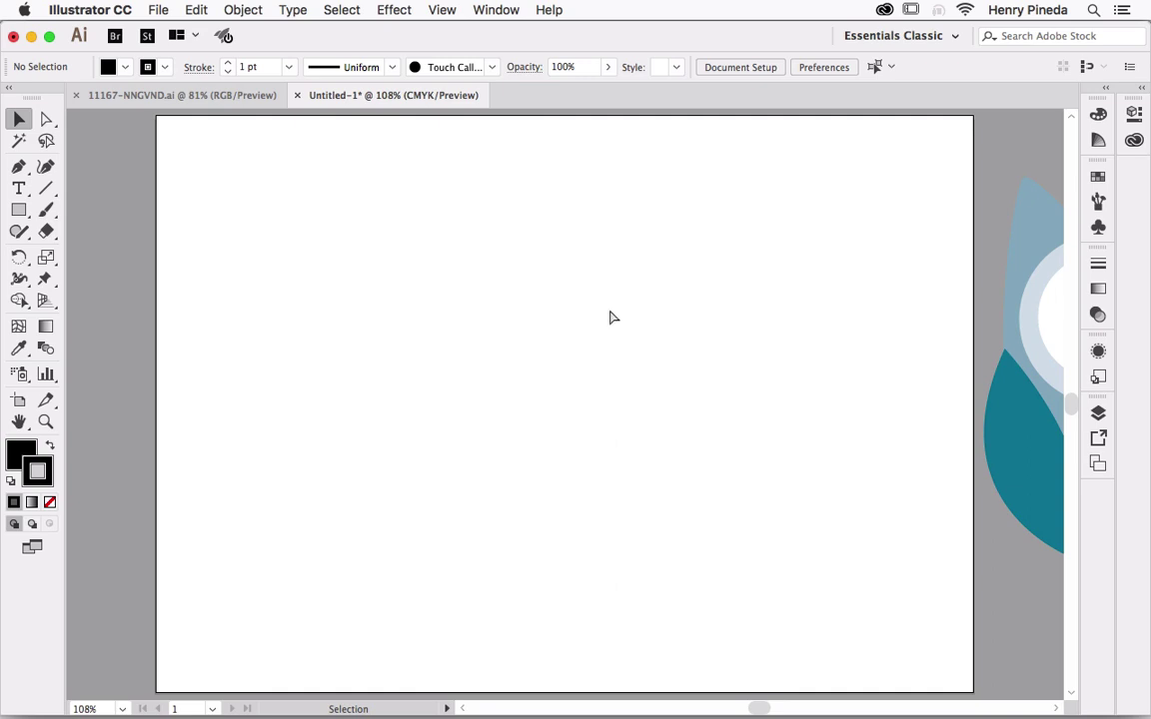
{"action": "key", "text": "ctrl+z"}
- Expand the owl group's appearance into real paths and ungroup it
{"action": "left_click", "coordinate": [243, 10]}
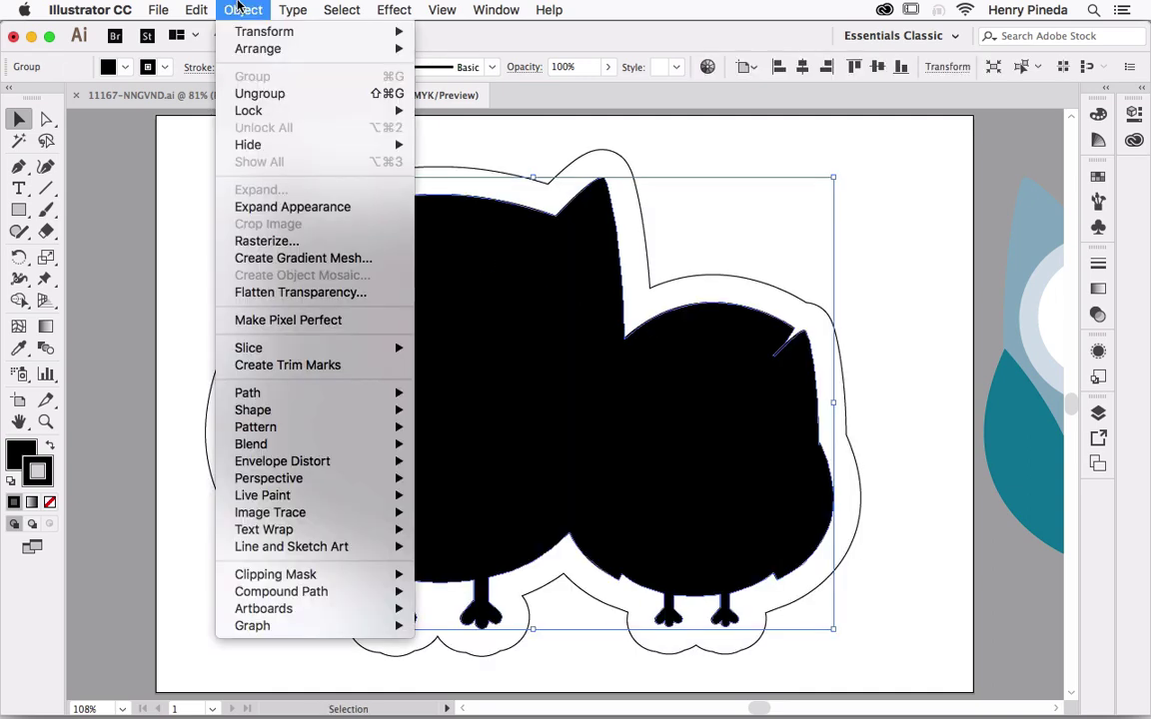
{"action": "left_click", "coordinate": [281, 208]}
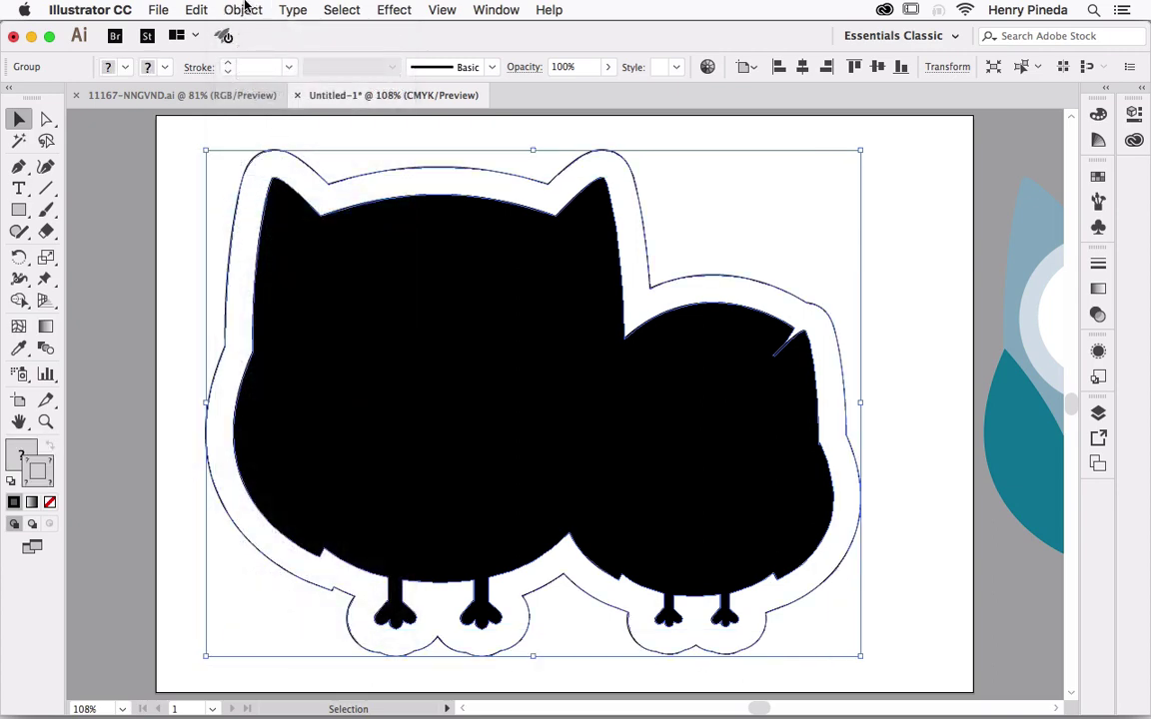
{"action": "left_click", "coordinate": [236, 10]}
{"action": "left_click", "coordinate": [257, 93]}
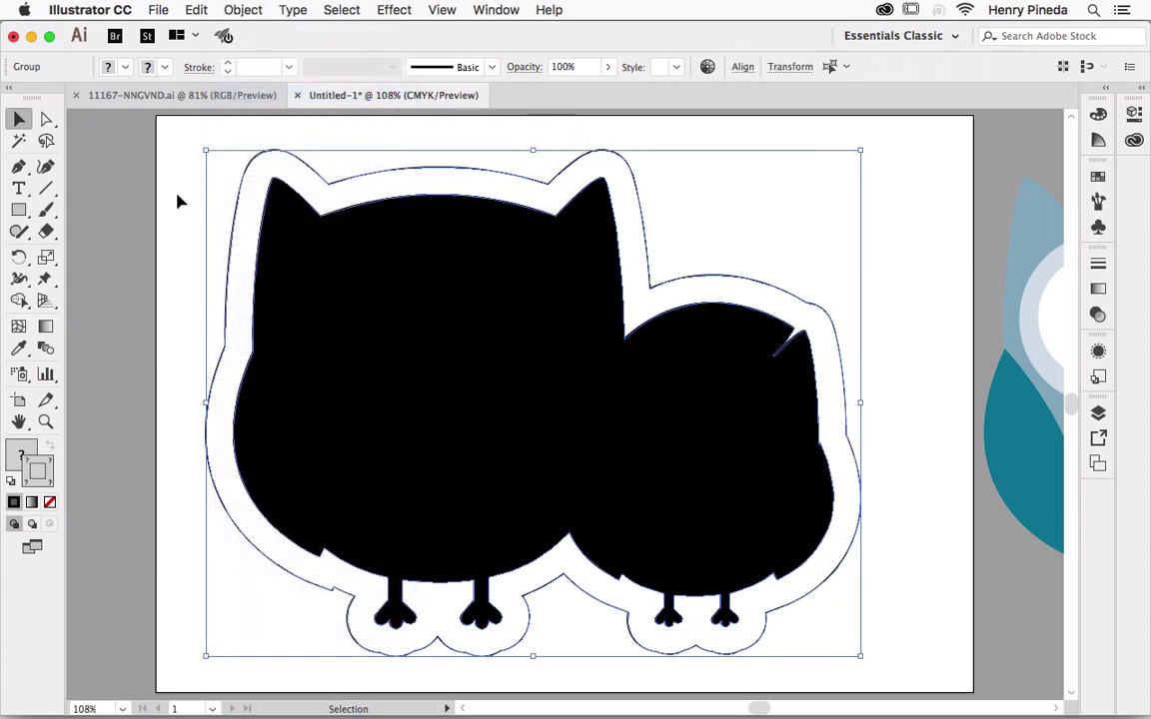
- Delete the black owl shapes, keeping the outline, and select the coloured owl pieces
{"action": "left_click", "coordinate": [175, 209]}
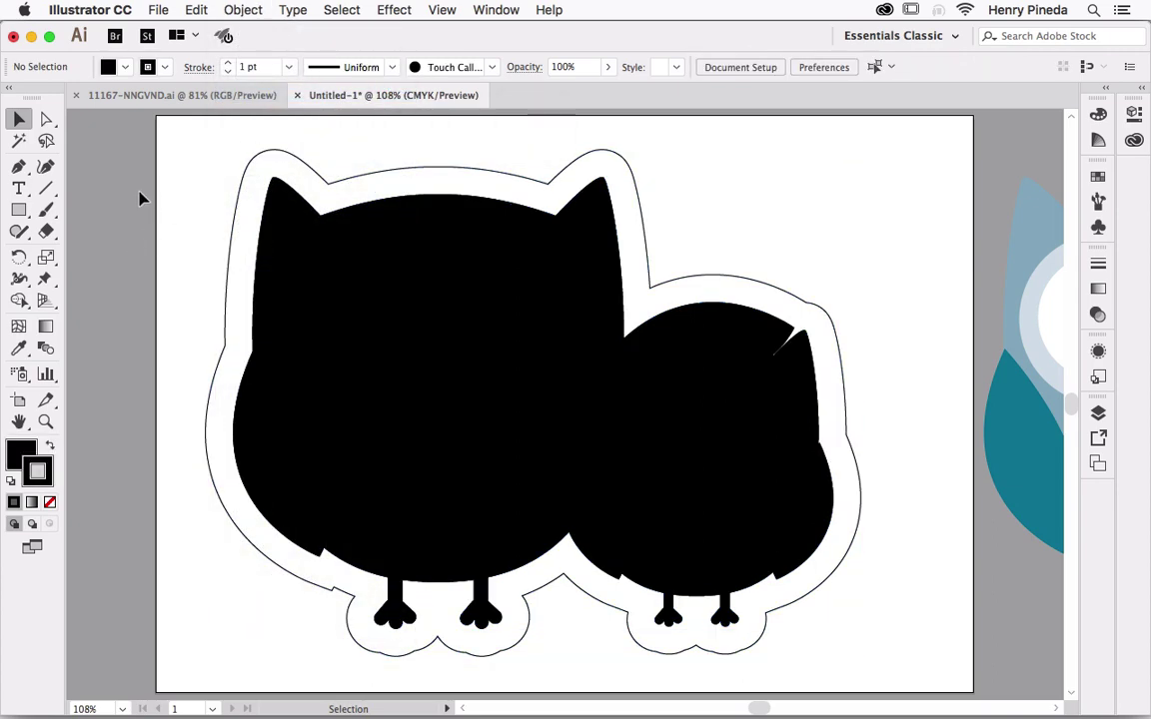
{"action": "left_click", "coordinate": [445, 305]}
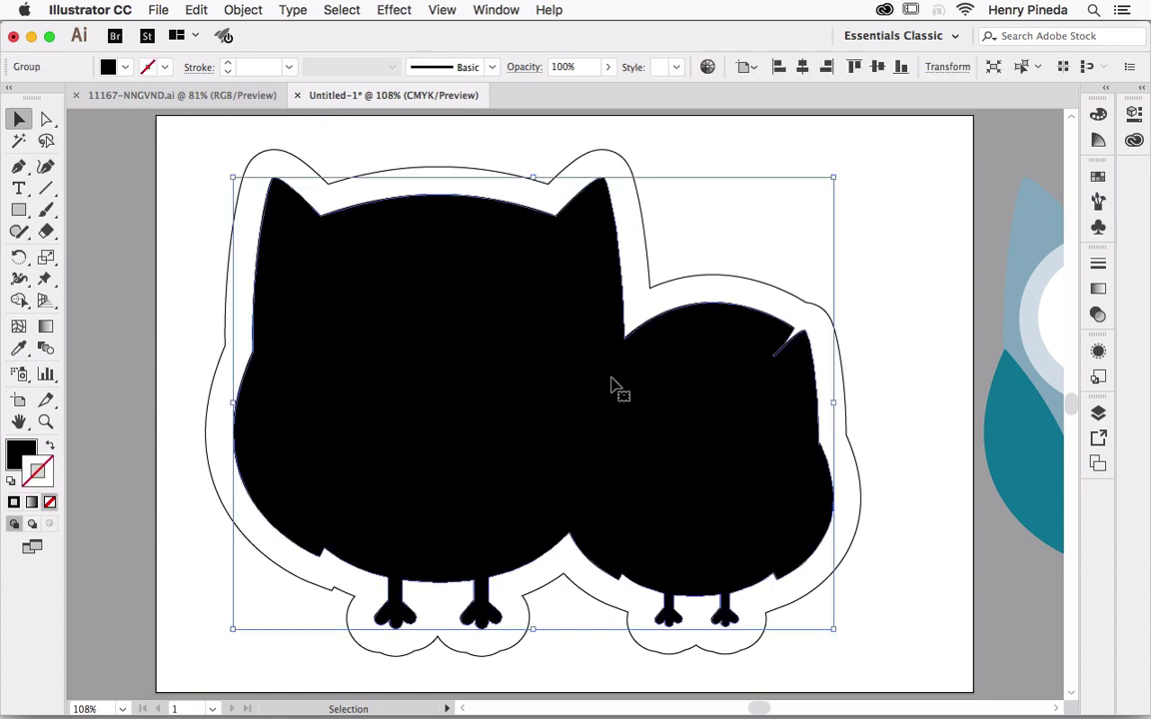
{"action": "left_click", "coordinate": [670, 364], "text": "shift"}
{"action": "left_click", "coordinate": [673, 371]}
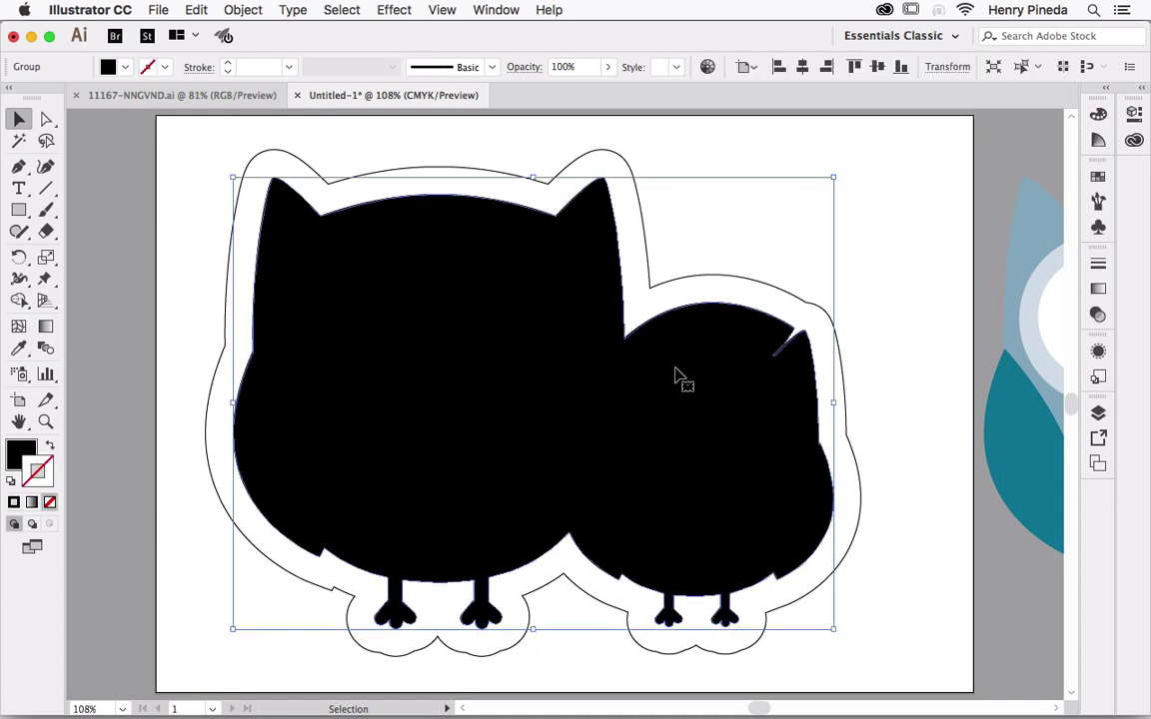
{"action": "key", "text": "Delete"}
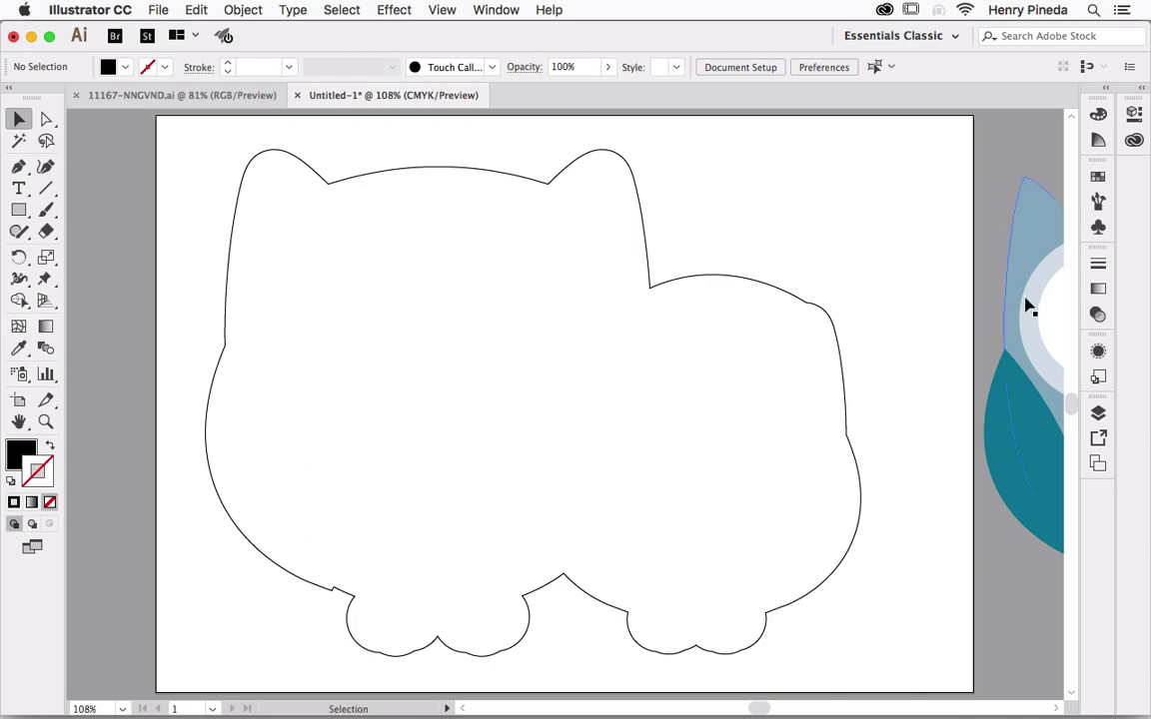
{"action": "mouse_move", "coordinate": [979, 278]}
{"action": "left_mouse_down"}
{"action": "mouse_move", "coordinate": [316, 240]}
{"action": "mouse_move", "coordinate": [320, 281]}
{"action": "left_mouse_up"}
{"action": "mouse_move", "coordinate": [247, 187]}
{"action": "left_mouse_down"}
{"action": "mouse_move", "coordinate": [617, 410]}
{"action": "mouse_move", "coordinate": [860, 629]}
{"action": "mouse_move", "coordinate": [882, 548]}
{"action": "left_mouse_up"}
- Group the coloured owls, test-fit them inside the cut outline, then delete them
{"action": "key", "text": "super+g"}
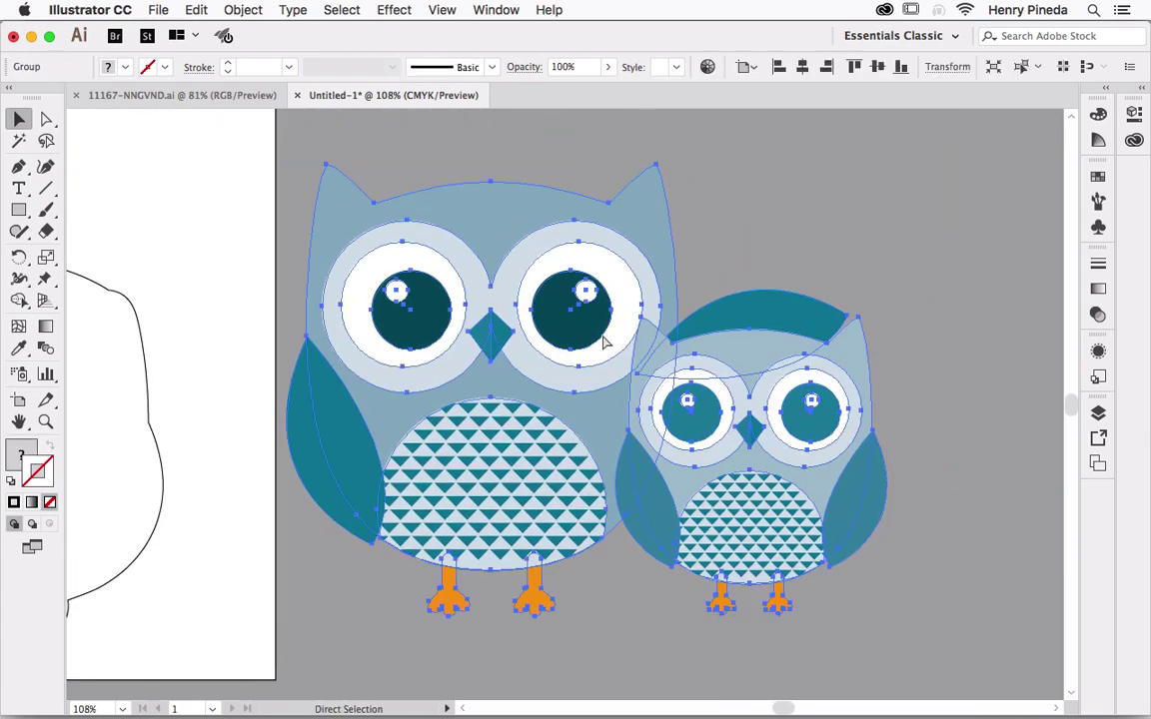
{"action": "mouse_move", "coordinate": [317, 439]}
{"action": "left_mouse_down"}
{"action": "mouse_move", "coordinate": [847, 480]}
{"action": "mouse_move", "coordinate": [616, 421]}
{"action": "mouse_move", "coordinate": [164, 428]}
{"action": "mouse_move", "coordinate": [282, 333]}
{"action": "mouse_move", "coordinate": [367, 321]}
{"action": "left_mouse_up"}
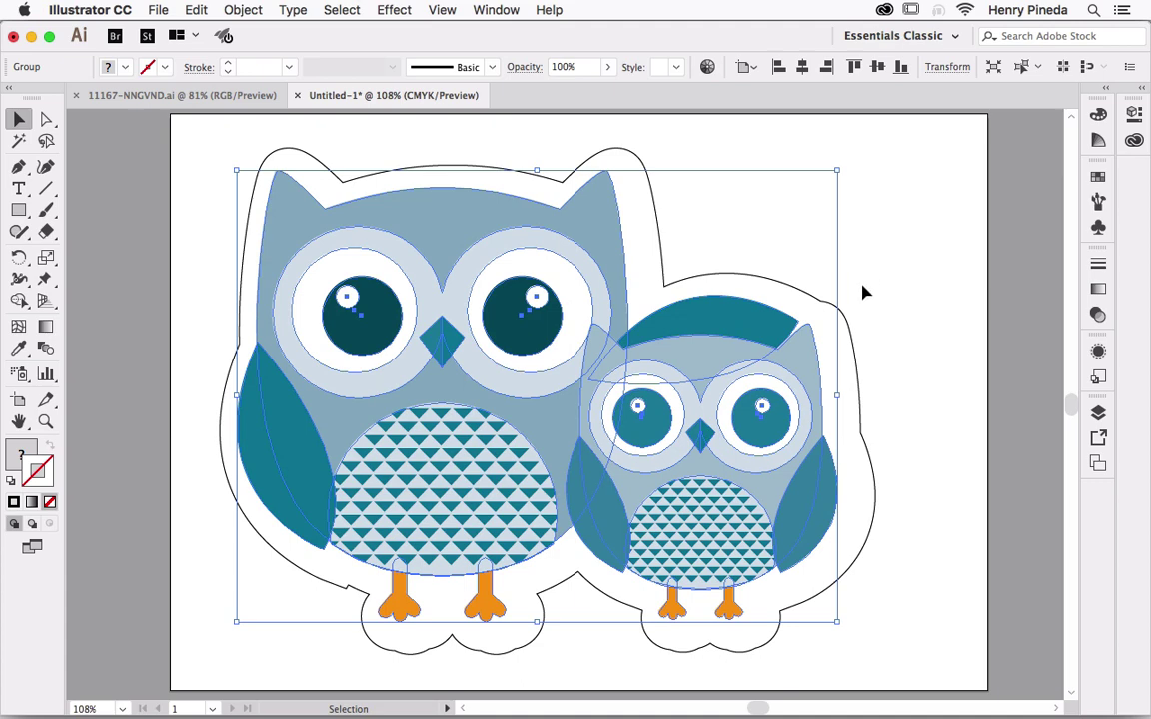
{"action": "key", "text": "Delete"}
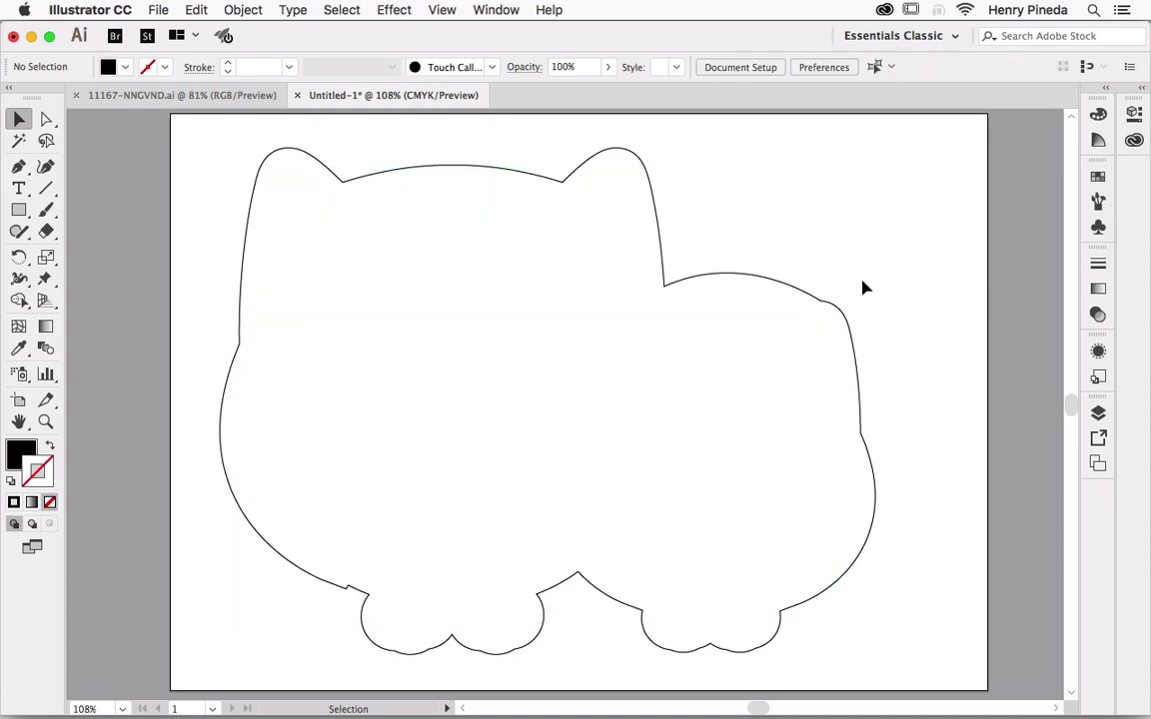
{"action": "left_click", "coordinate": [158, 9]}
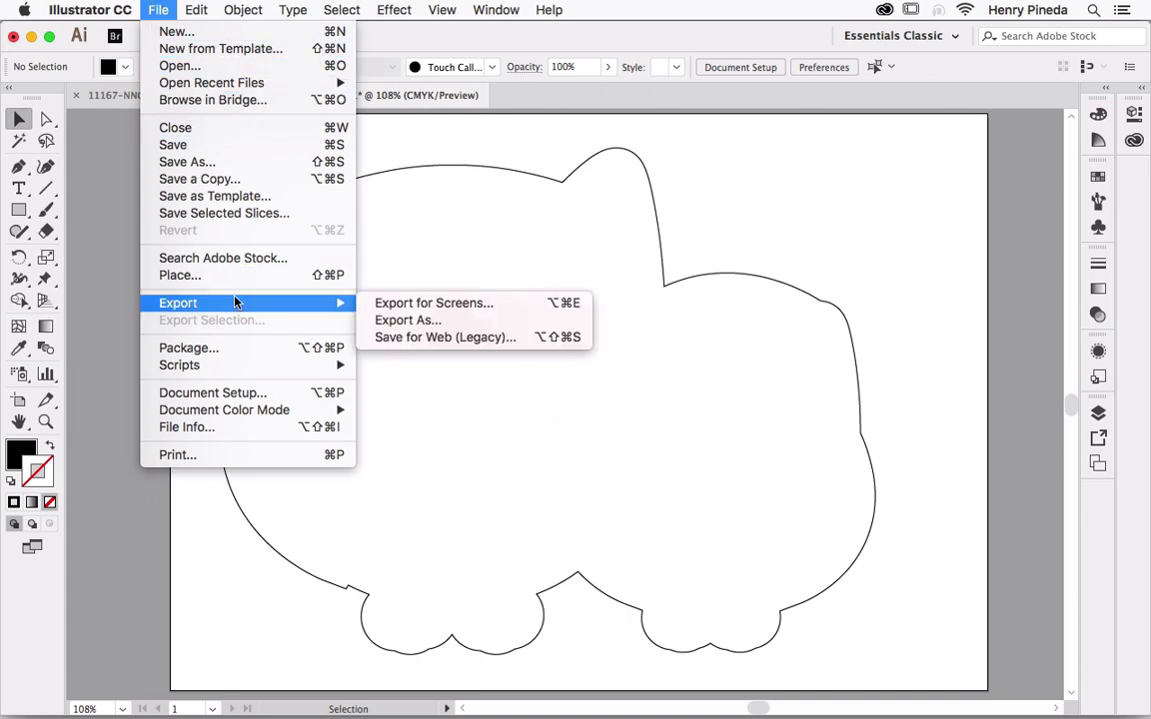
- Export the cut outline to the desktop as buho1.dxf in AutoCAD Interchange File format
{"action": "mouse_move", "coordinate": [178, 303]}
{"action": "left_click", "coordinate": [453, 324]}
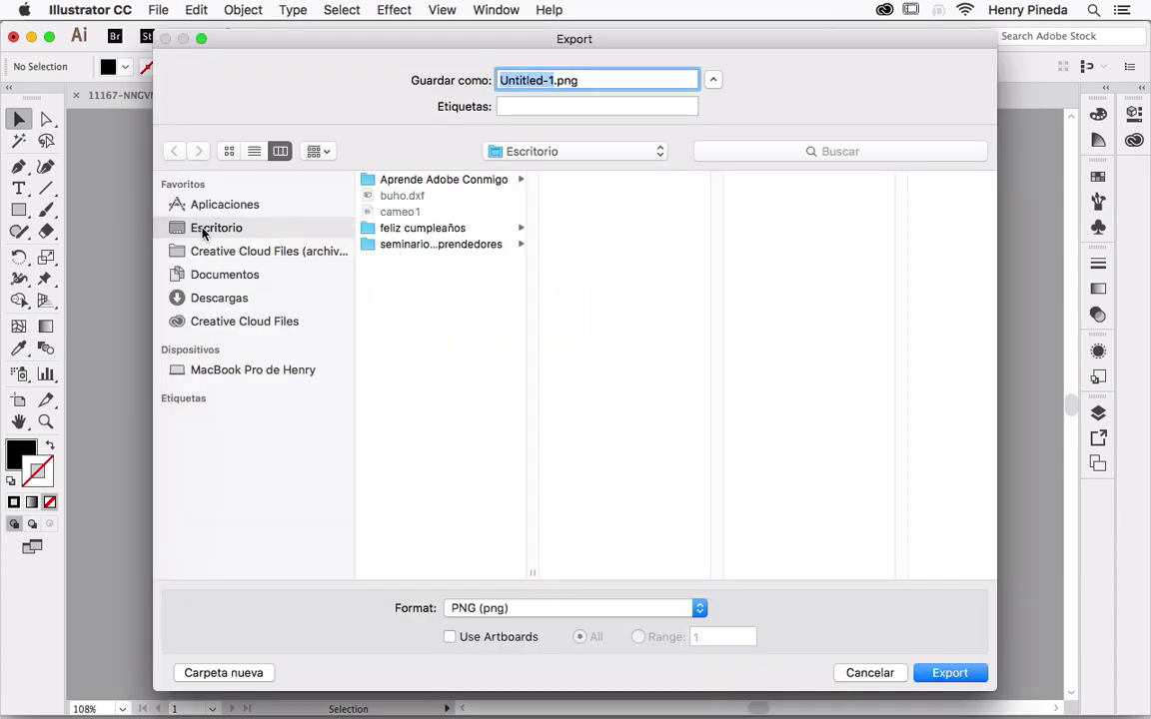
{"action": "left_click", "coordinate": [476, 609]}
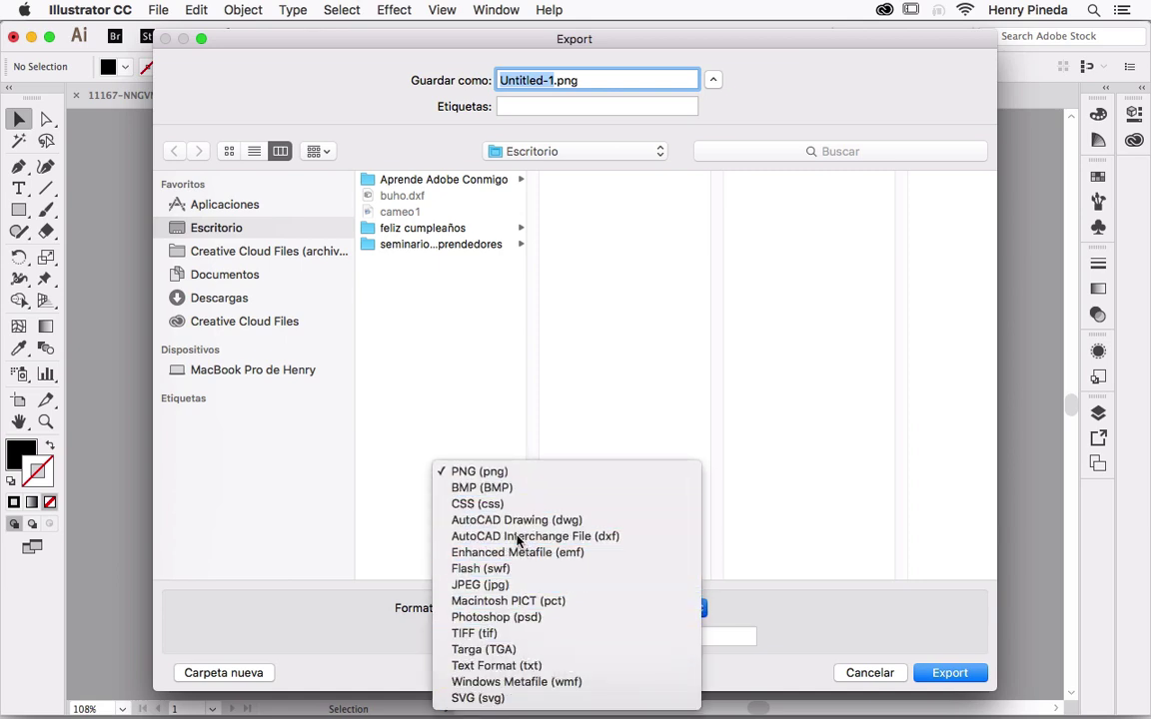
{"action": "left_click", "coordinate": [524, 536]}
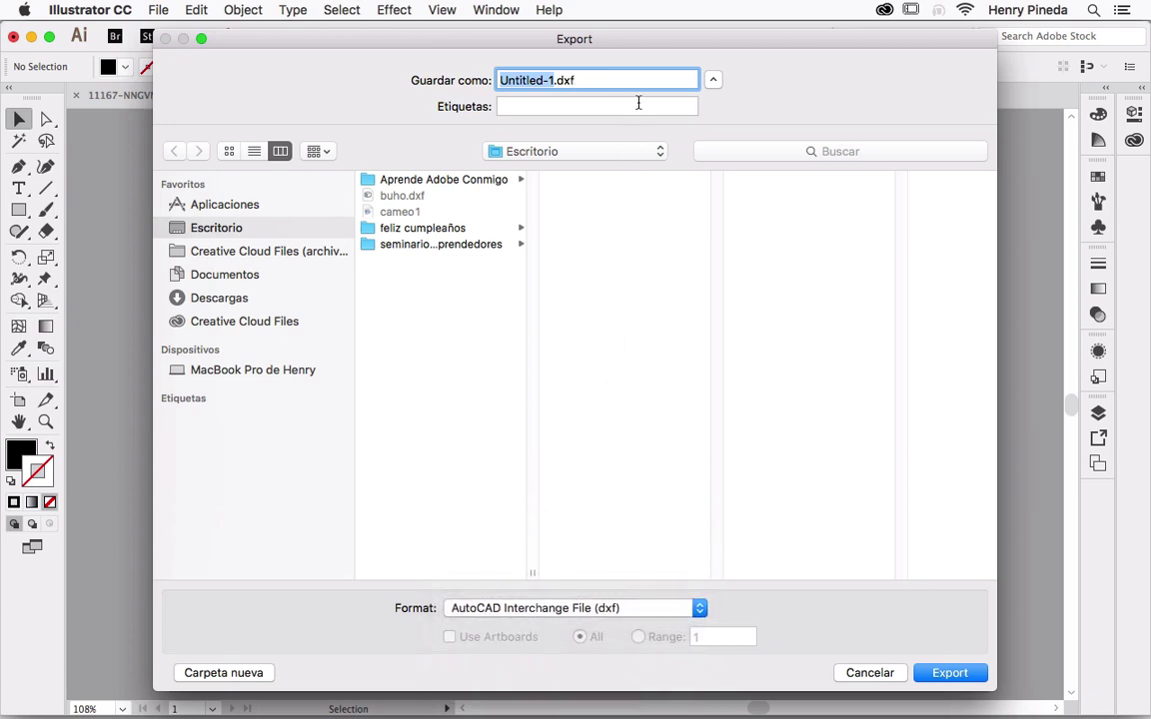
{"action": "type", "text": "buho"}
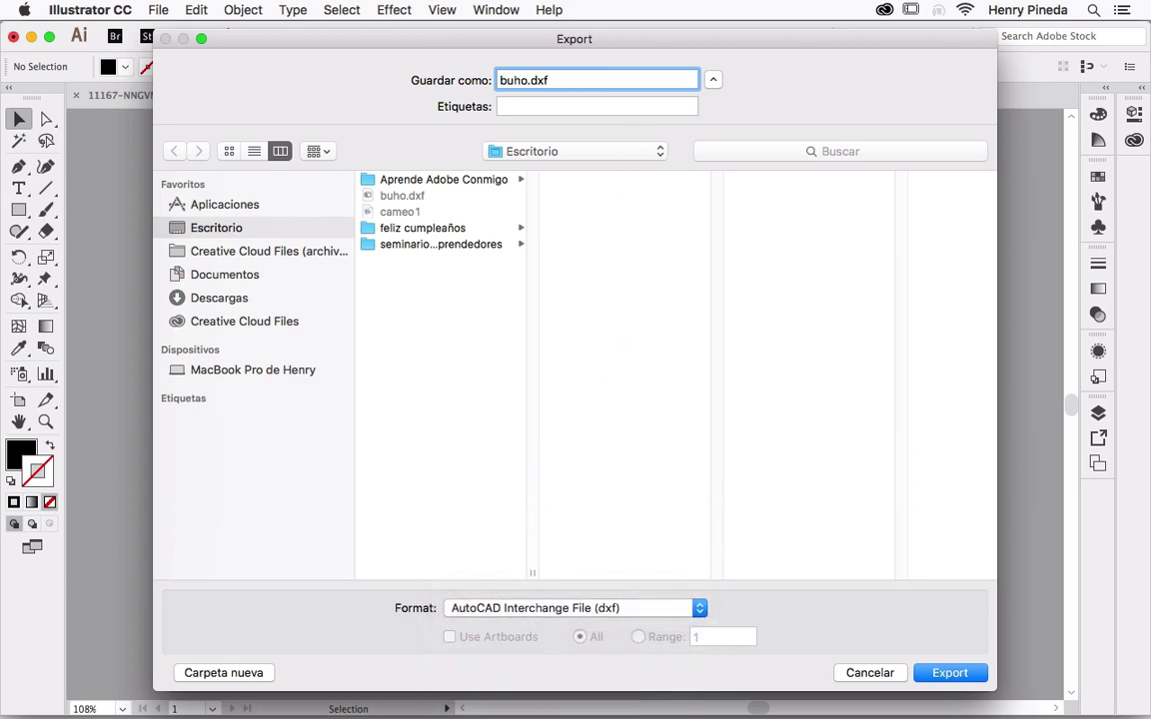
{"action": "type", "text": "1"}
{"action": "left_click", "coordinate": [946, 675]}
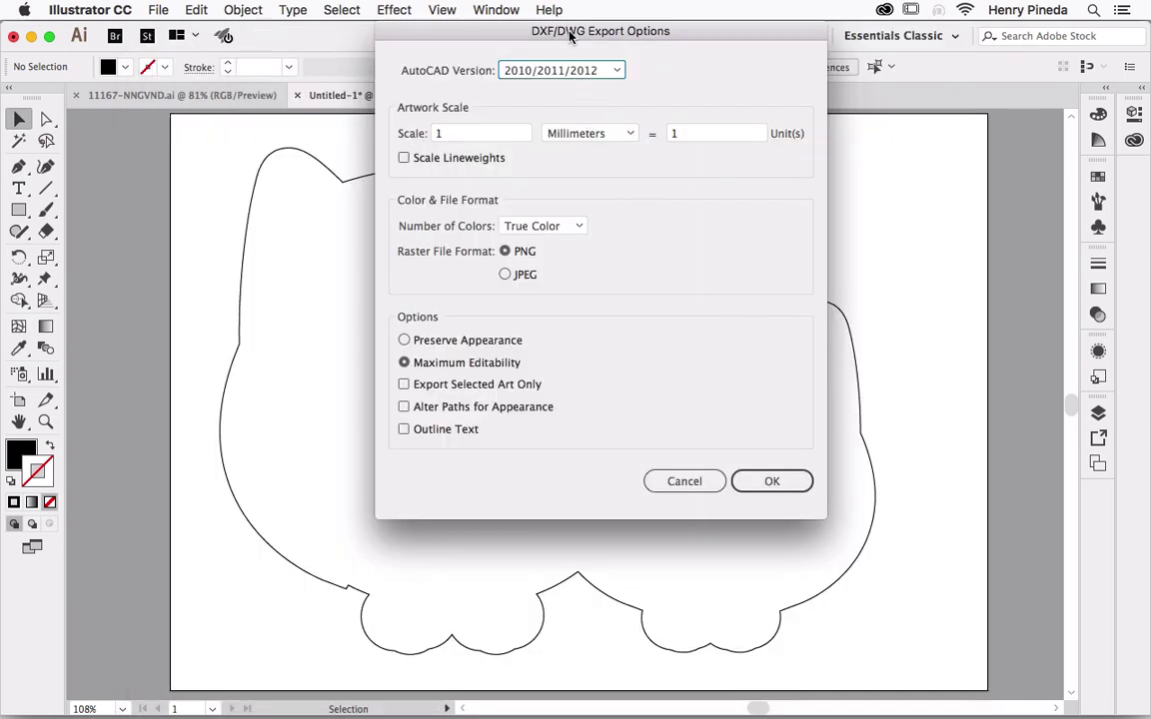
{"action": "left_click_drag", "start_coordinate": [575, 31], "coordinate": [540, 14]}
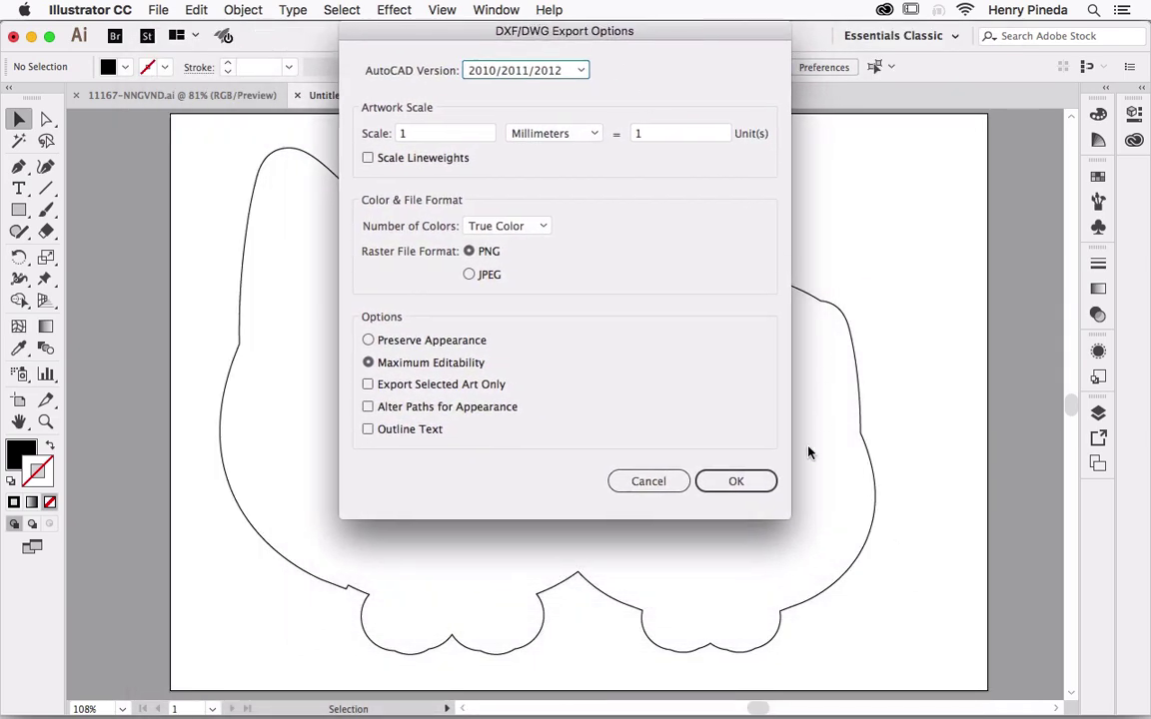
{"action": "left_click", "coordinate": [736, 482]}
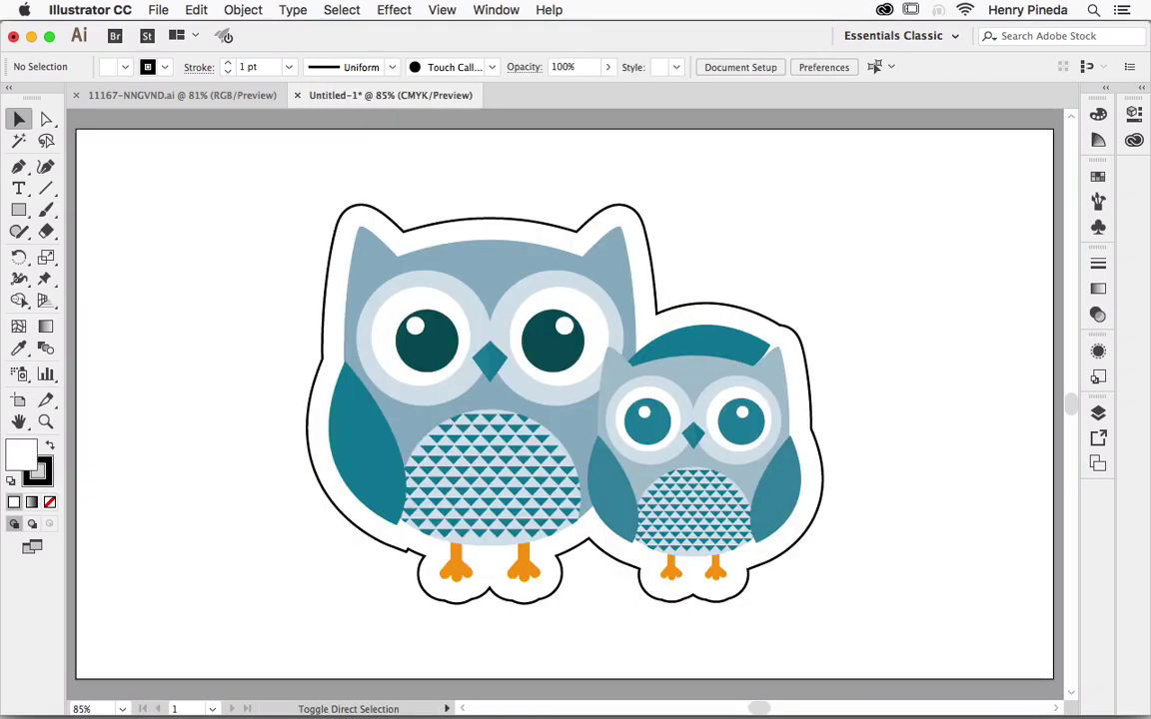